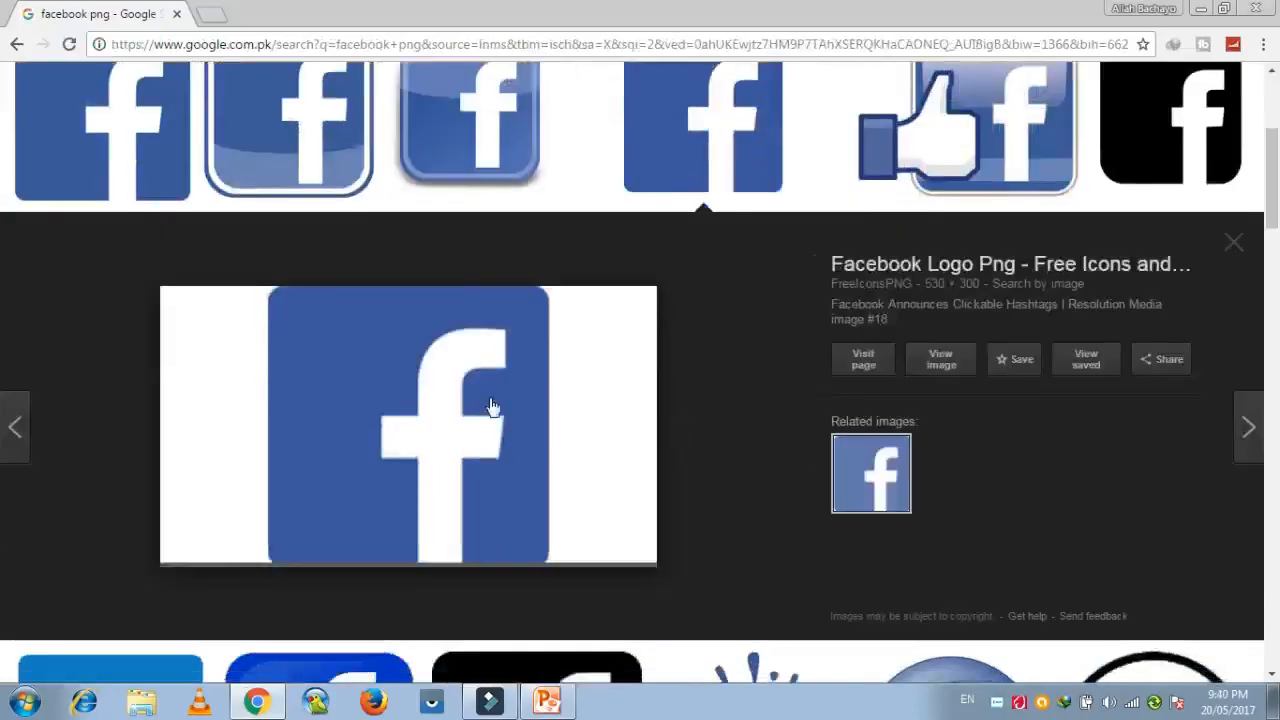
Save the Facebook logo image to the Desktop as a PNG named fblogo and return to the PowerPoint presentation.
right_click(434, 368)
click(511, 535)
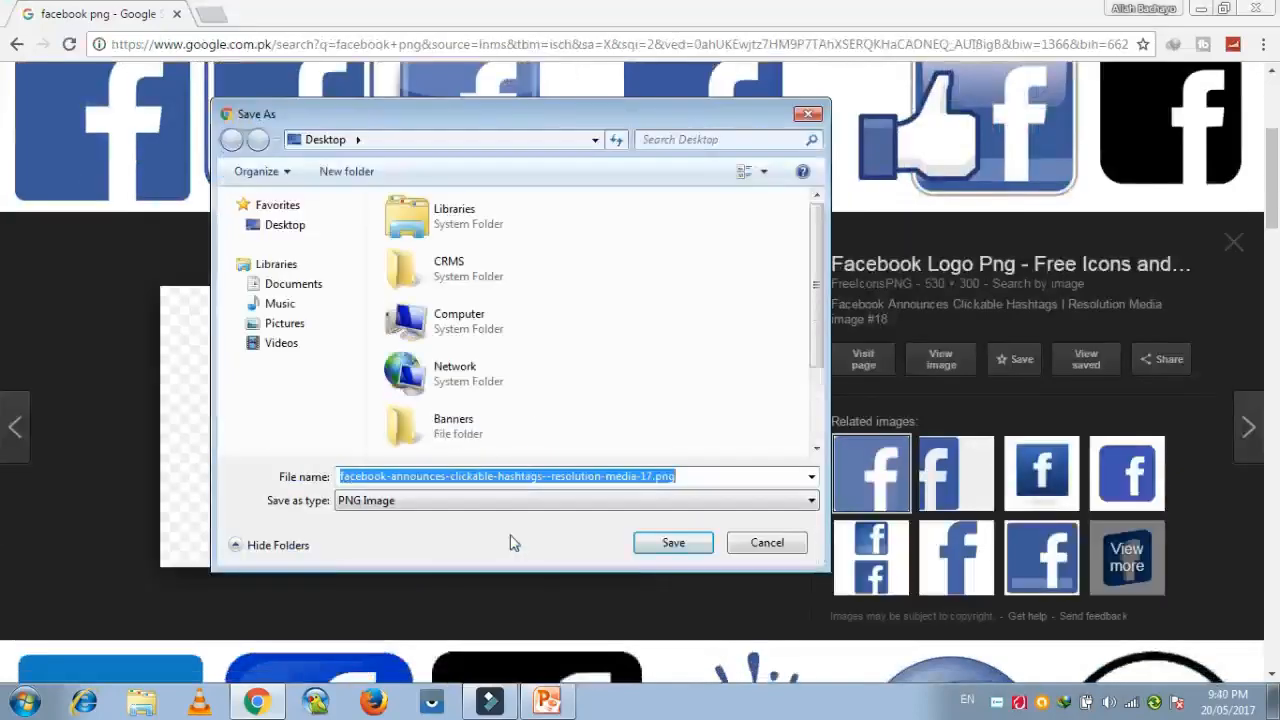
text(fblogo)
click(678, 545)
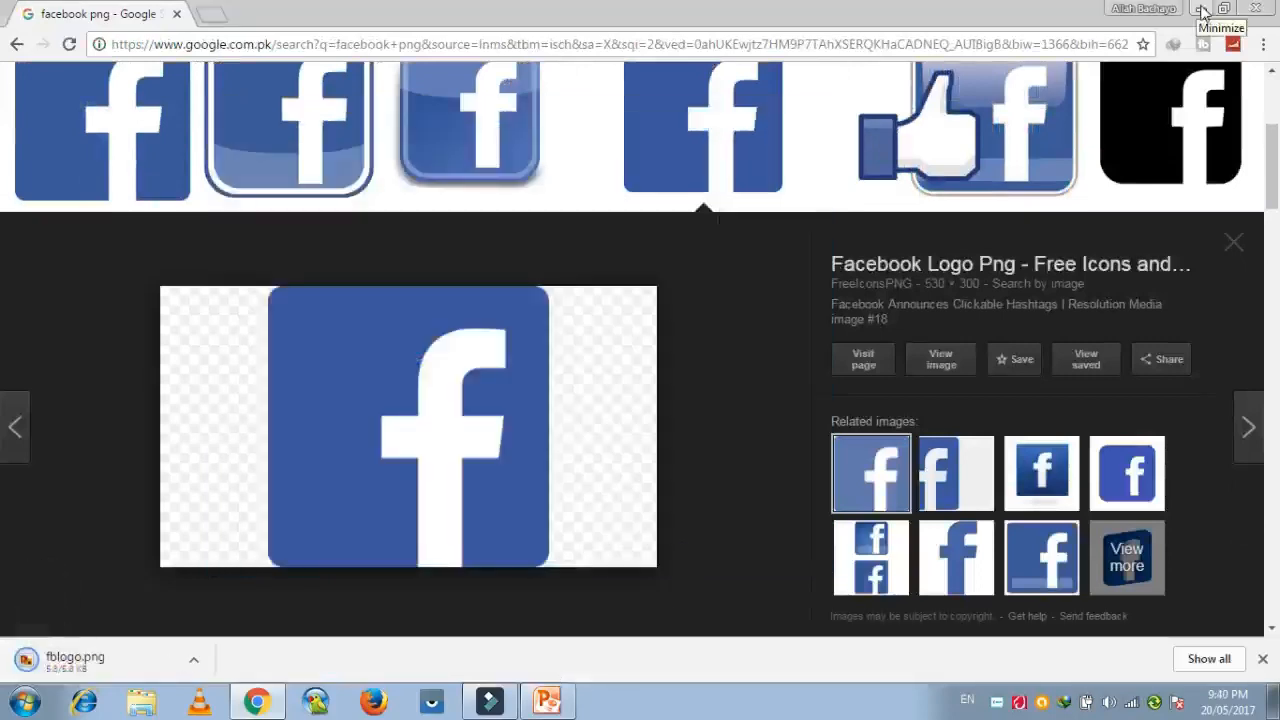
click(1197, 8)
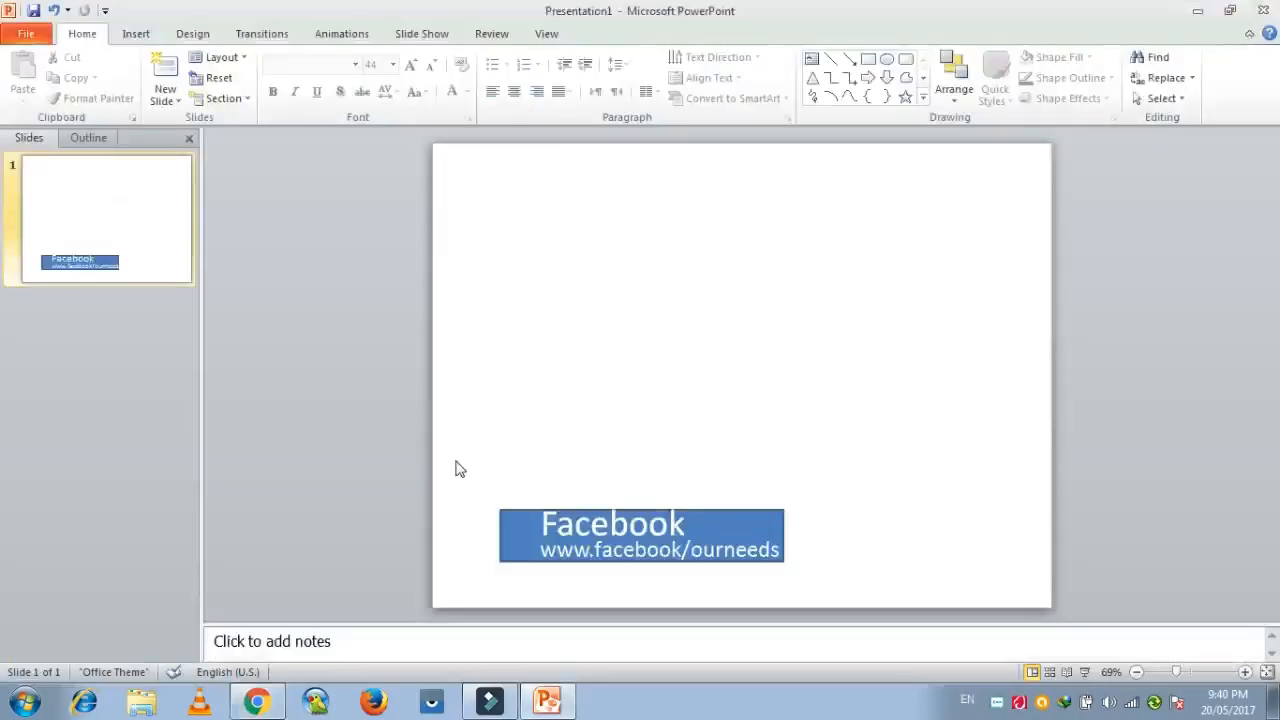
Insert the picture fblogo.png from the Desktop onto the slide.
click(136, 33)
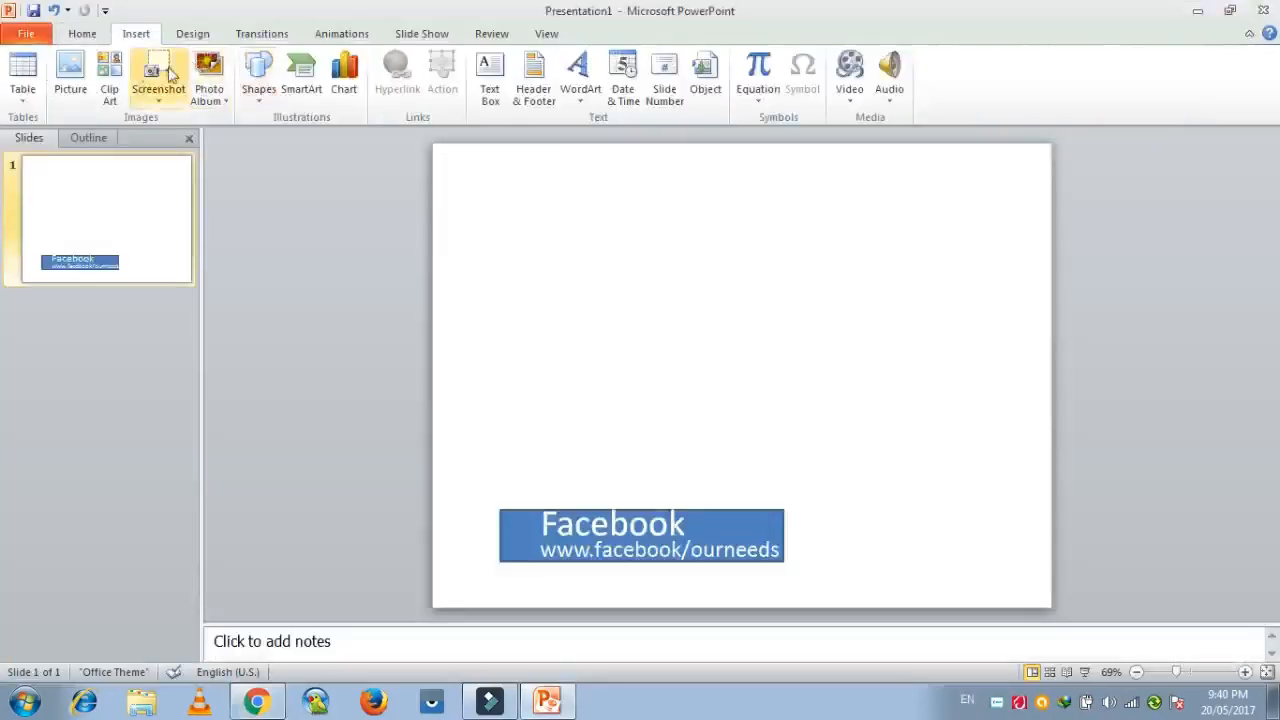
click(87, 72)
click(232, 270)
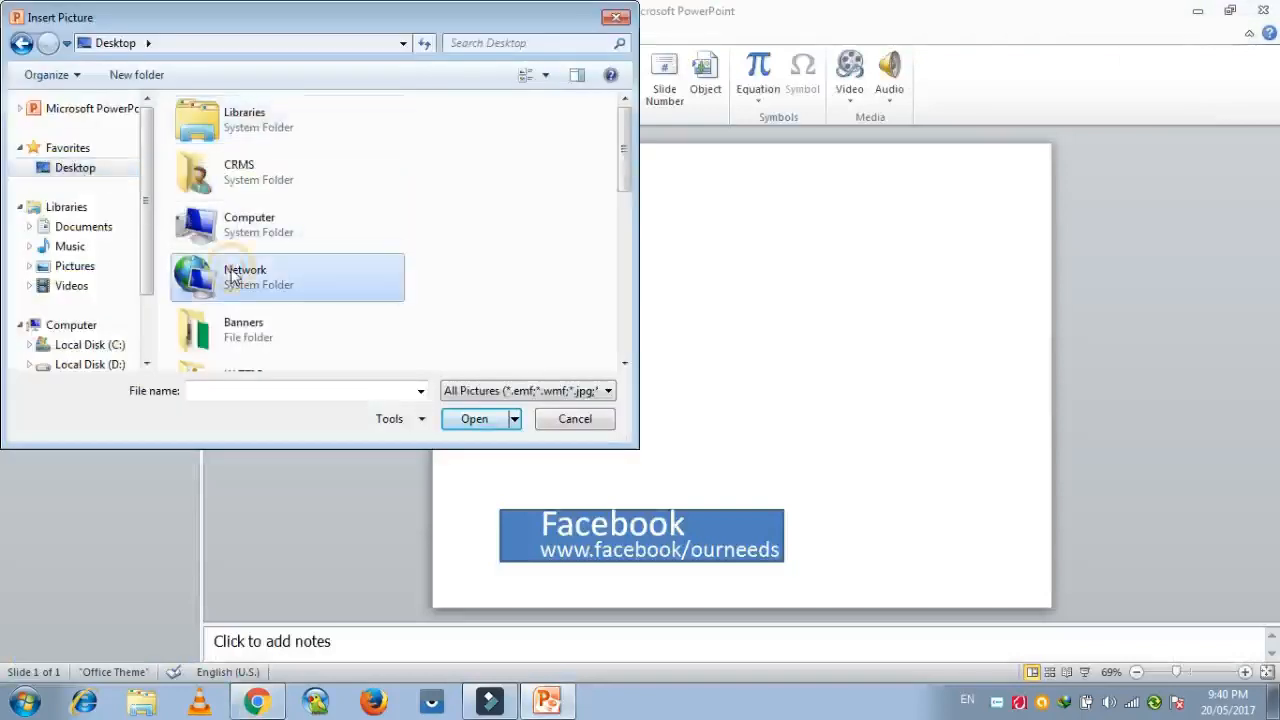
key(f)
key(f)
key(f)
key(f)
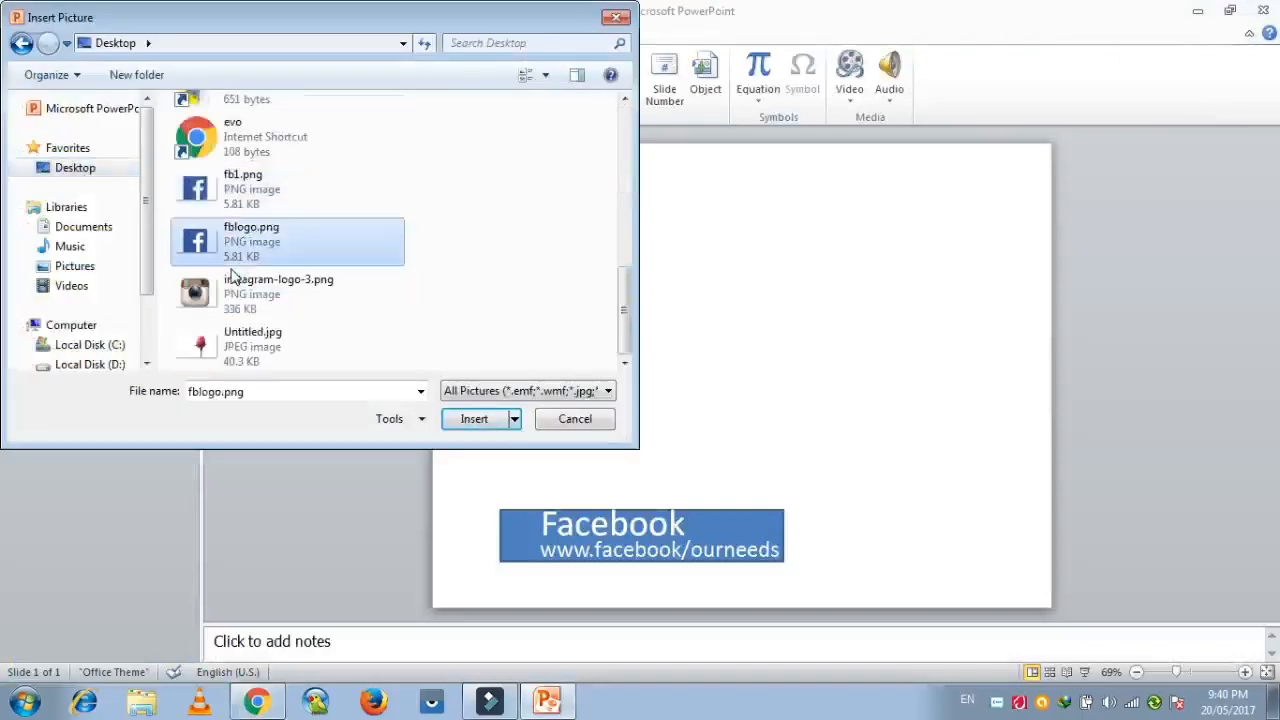
click(484, 421)
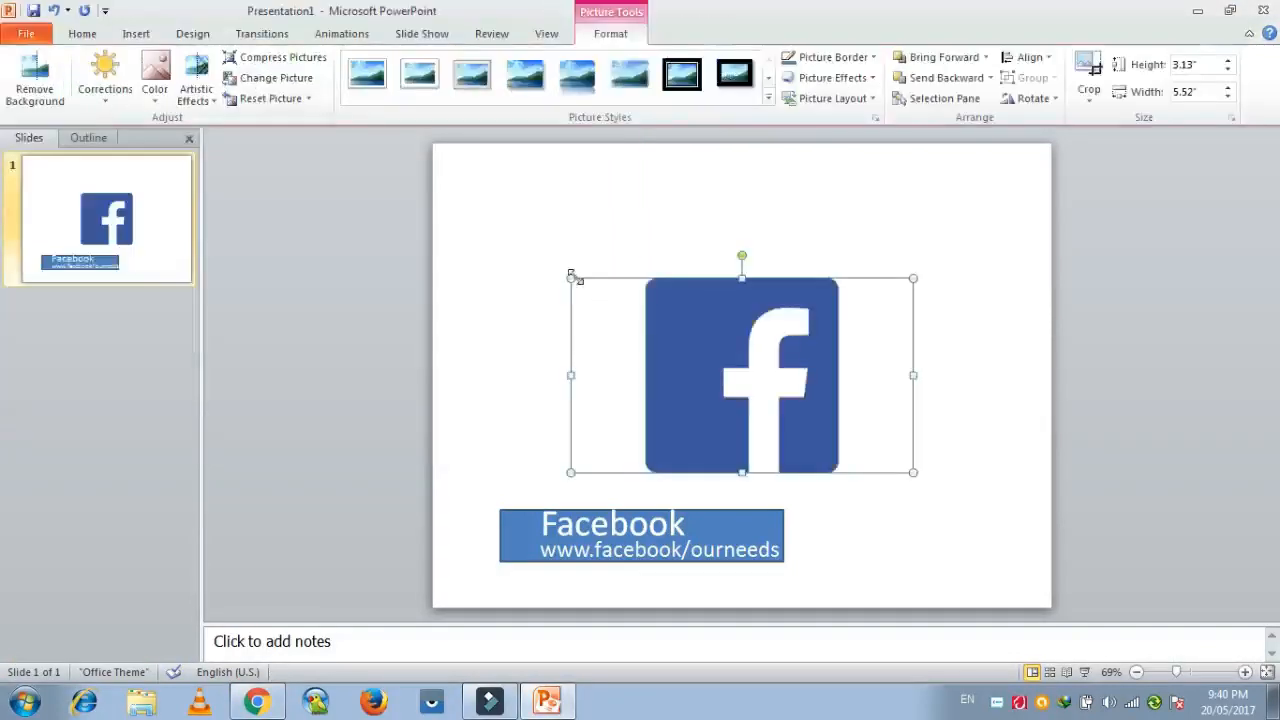
Place the logo over the left end of the blue banner and resize it to about 1.15" high by 2.08" wide.
drag(572, 278, 500, 567)
drag(446, 533, 432, 532)
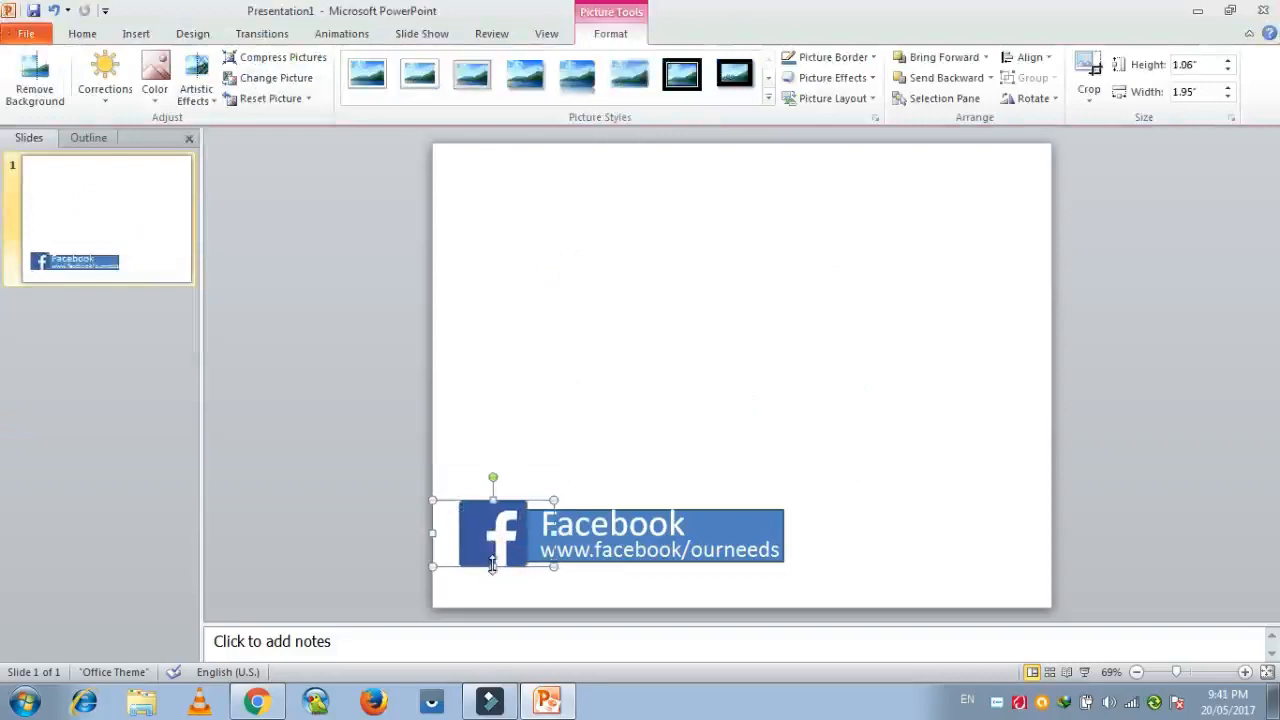
drag(493, 570, 494, 574)
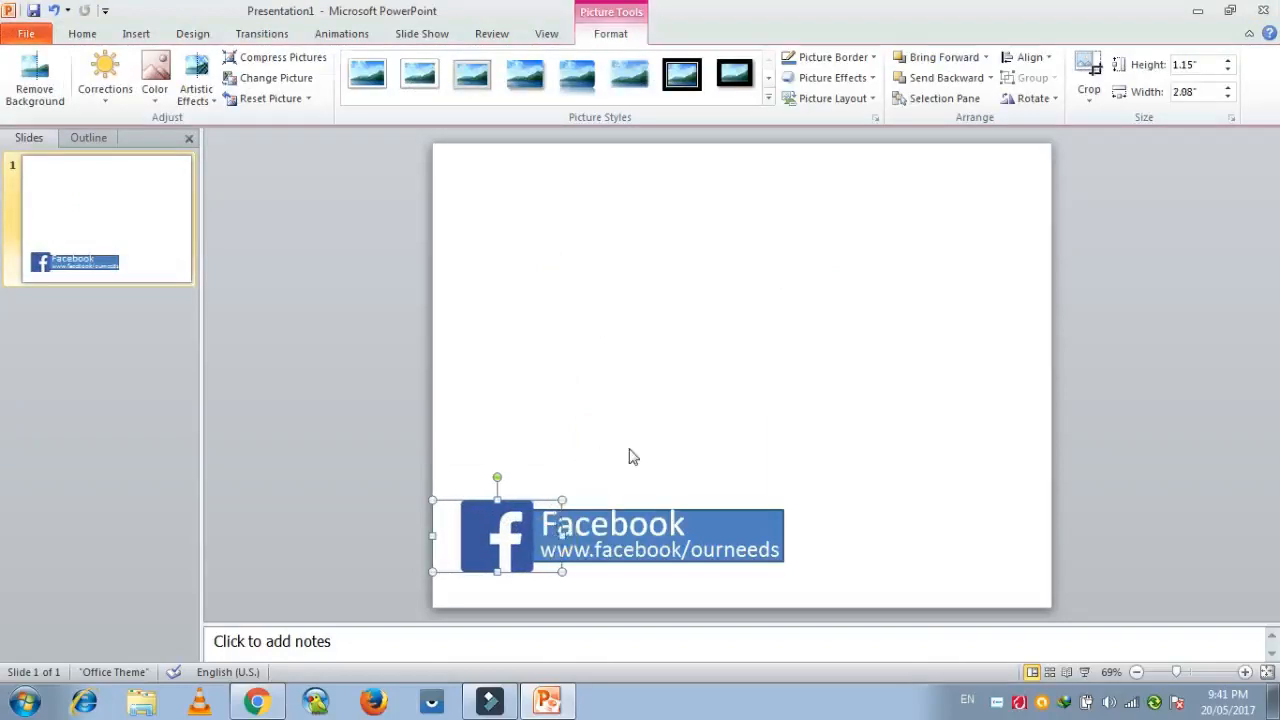
click(630, 456)
Apply the Fly In entrance animation to the logo and the blue rectangle together, and preview it.
click(524, 507)
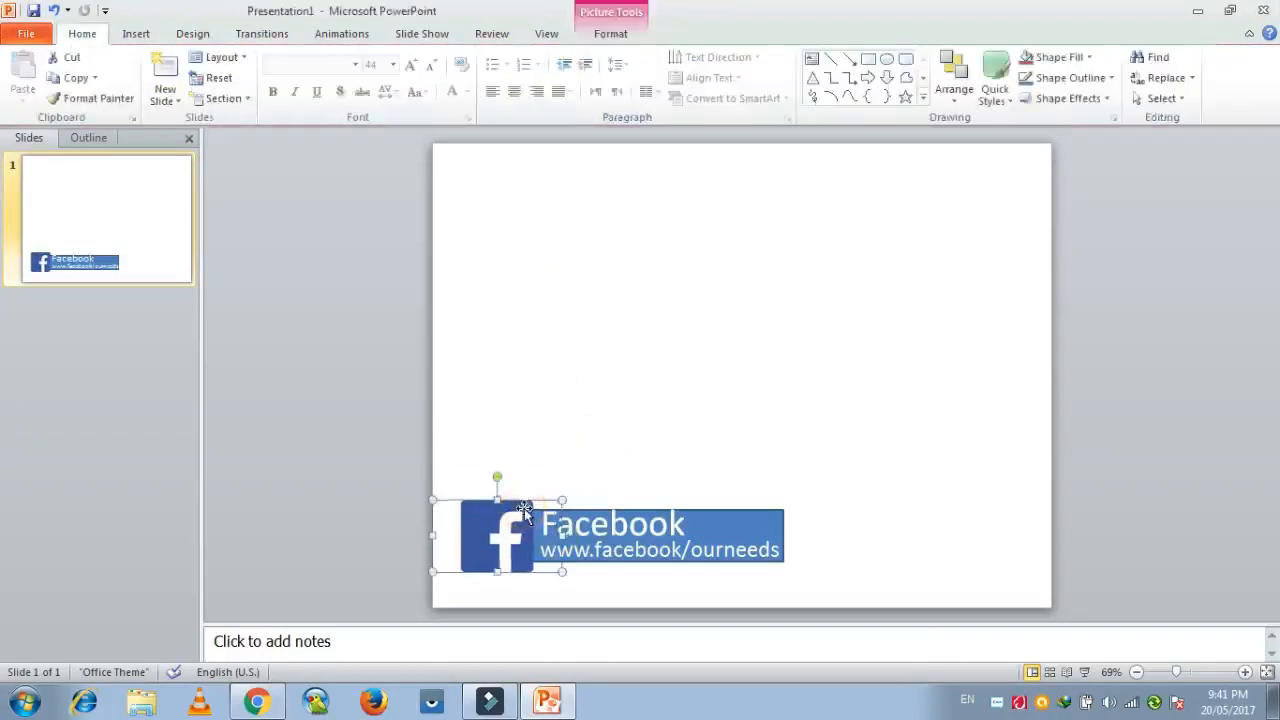
click(687, 423)
click(516, 507)
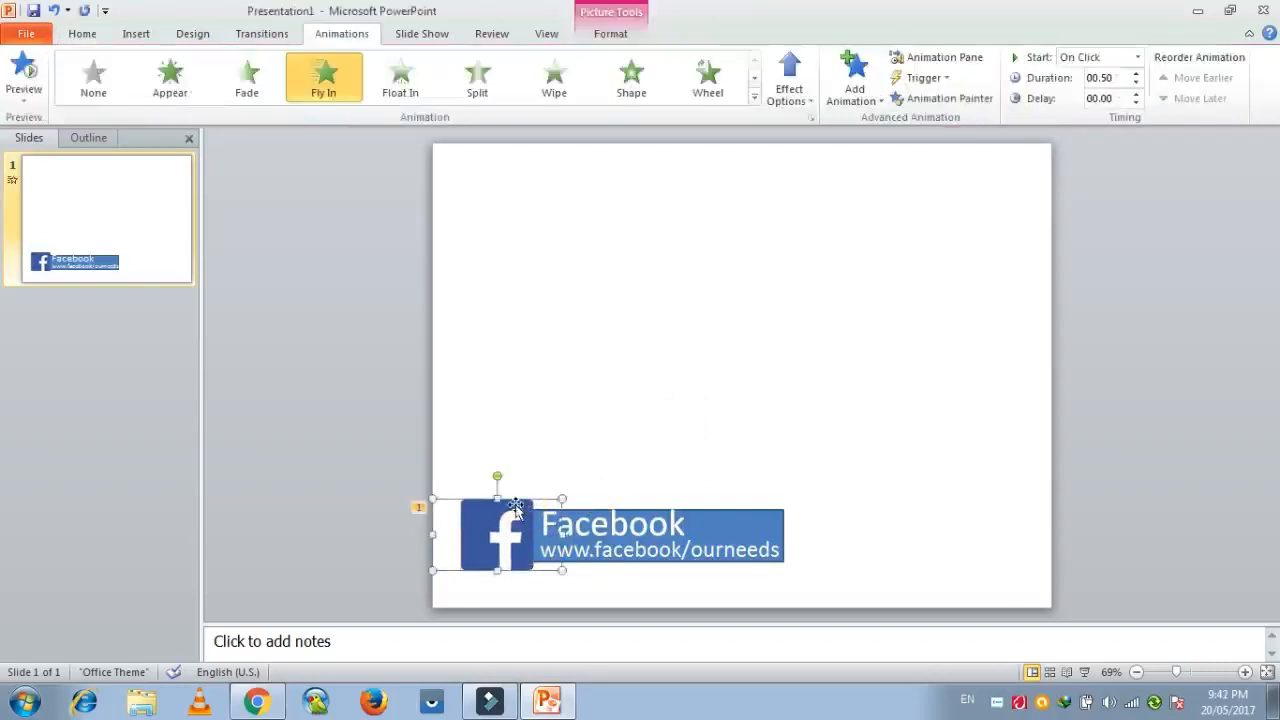
shift+click(726, 532)
click(331, 90)
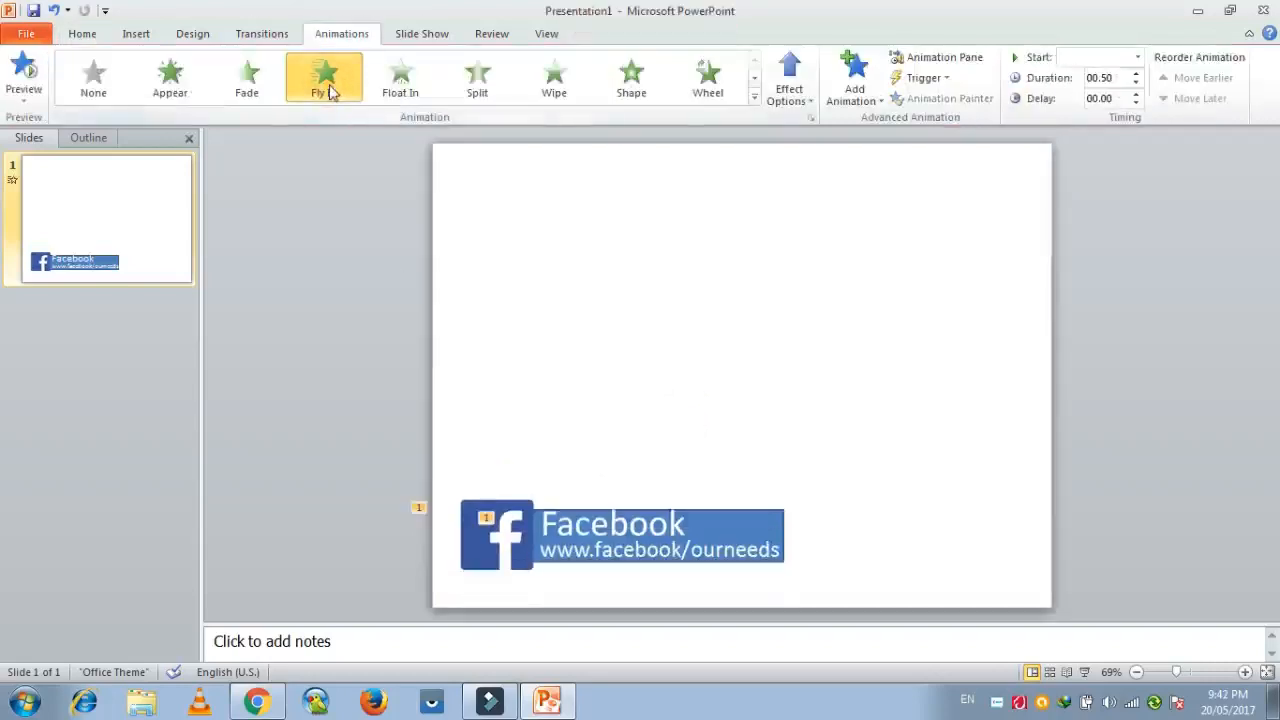
click(23, 66)
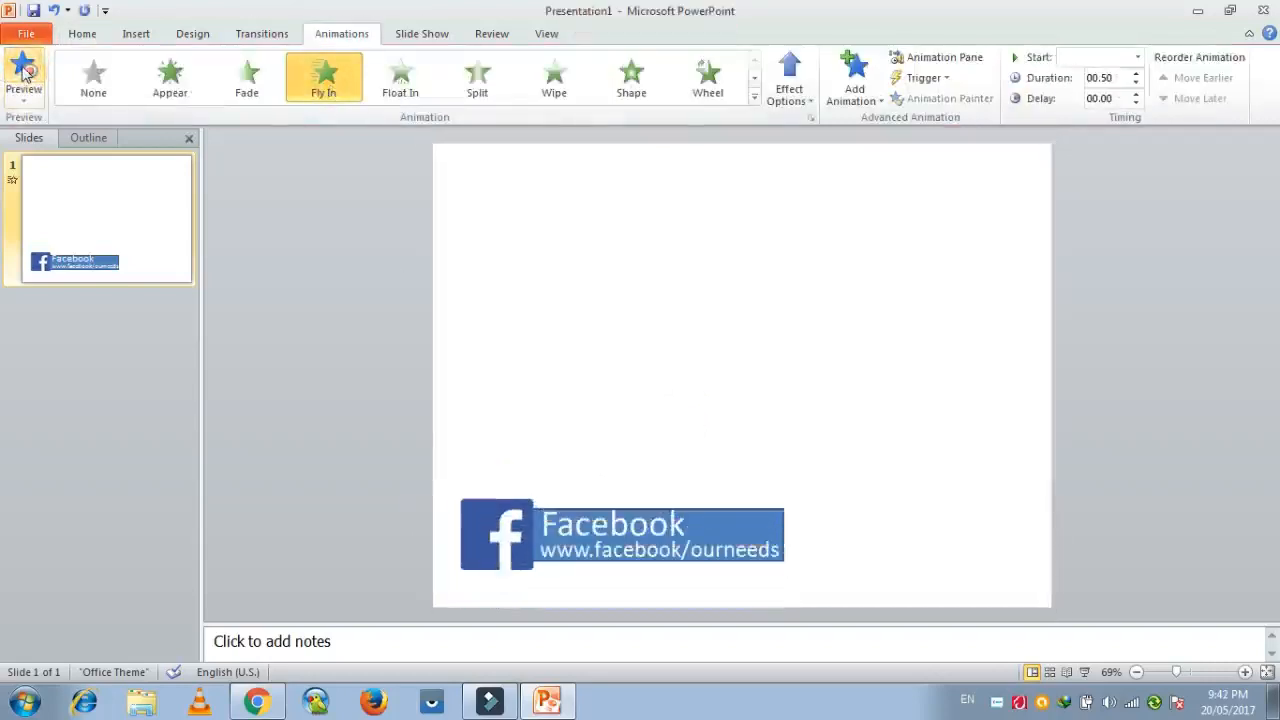
Open the full set of entrance effects for the Facebook title and web address texts, keeping the banner in view.
click(689, 594)
click(657, 515)
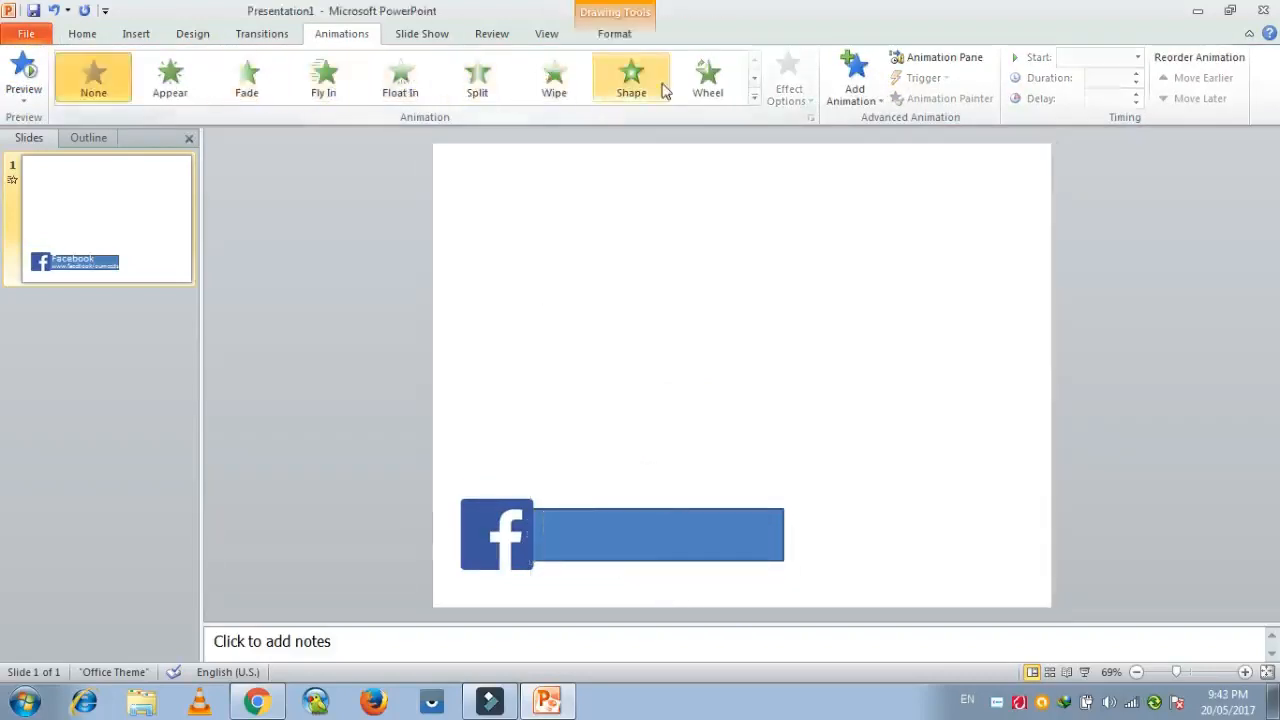
click(754, 97)
click(100, 527)
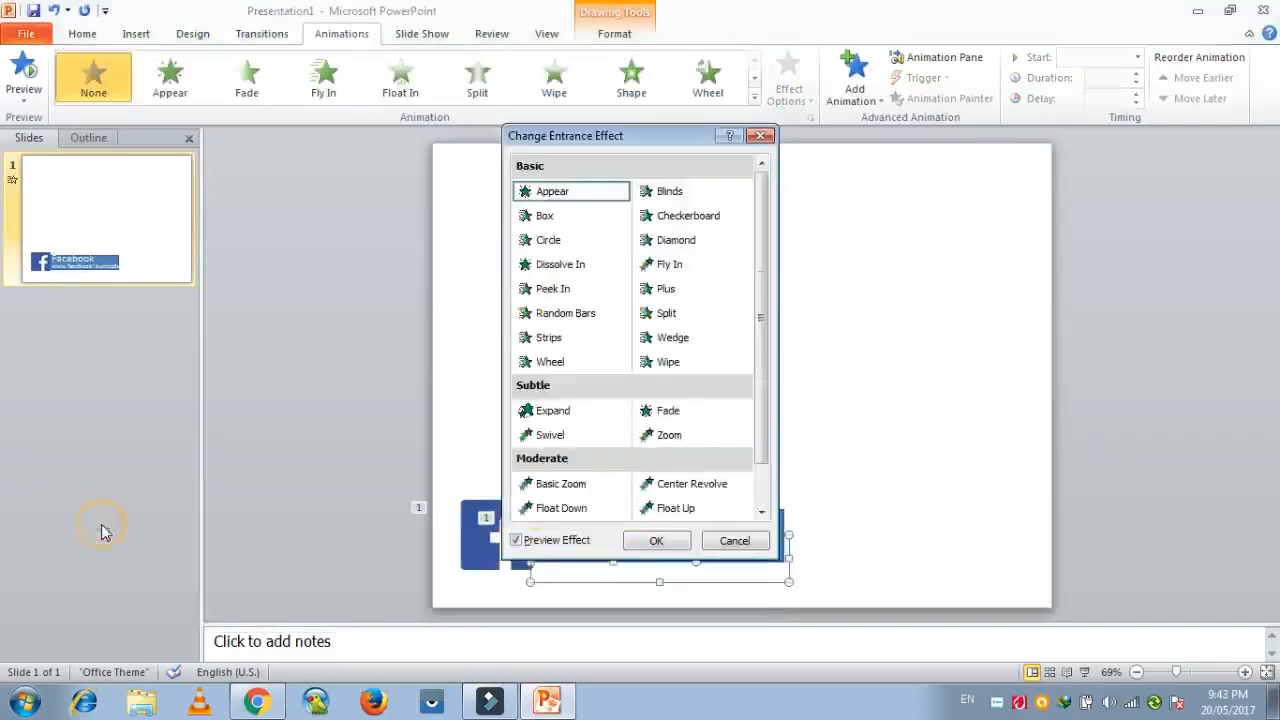
drag(649, 137, 1069, 136)
Preview entrance effects such as Blinds, Checkerboard, Split, Wipe, Center Revolve, Float Up and Swivel on the two texts.
click(1060, 187)
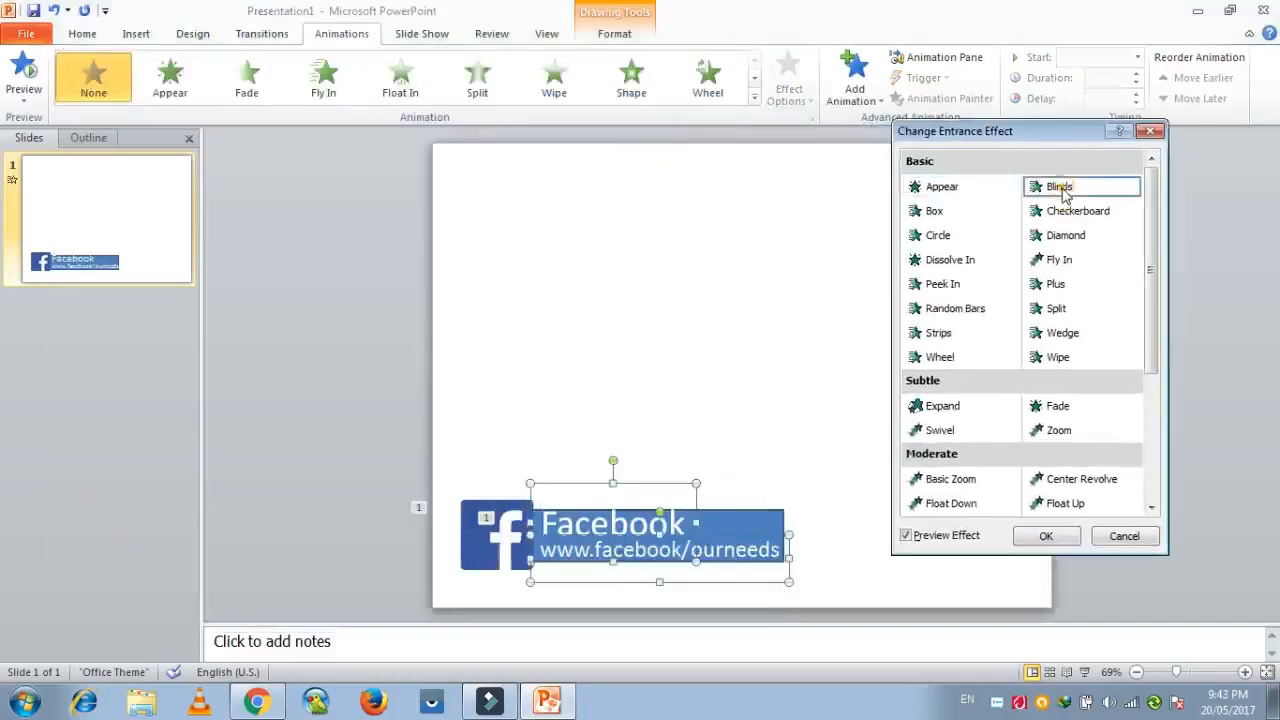
click(1078, 212)
click(1054, 312)
click(918, 288)
click(930, 310)
click(1057, 408)
click(1062, 360)
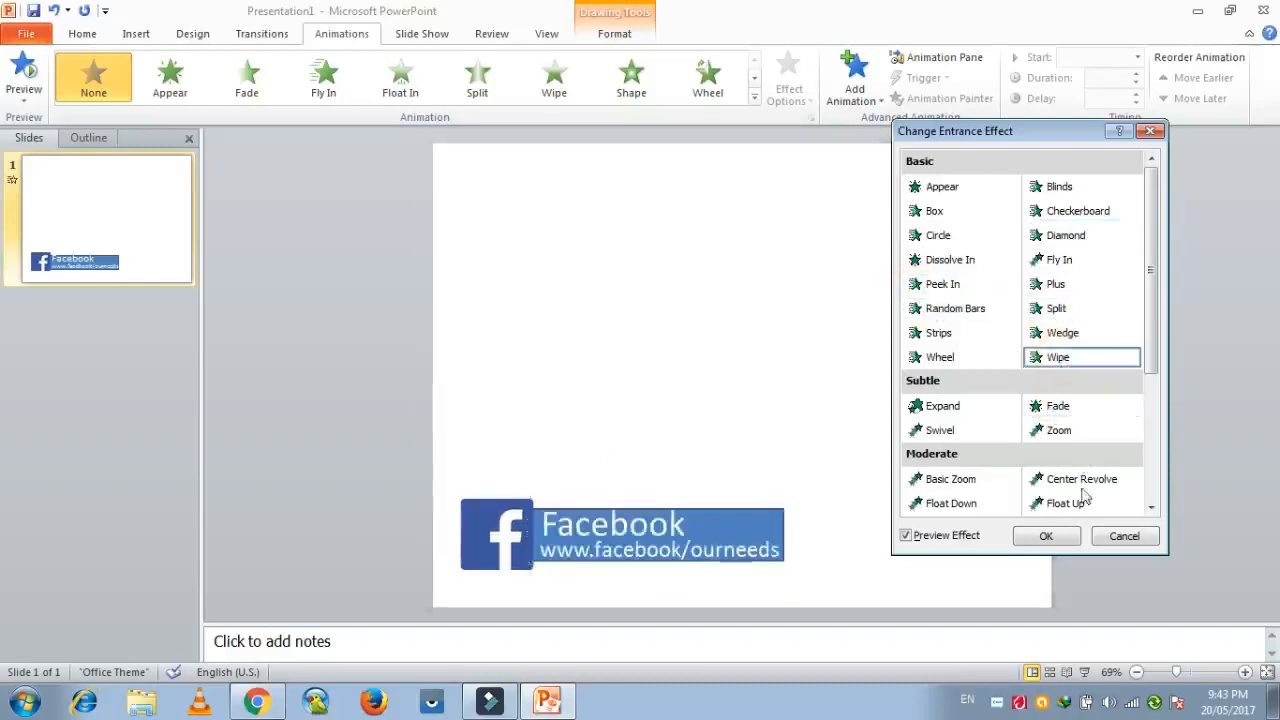
click(1084, 482)
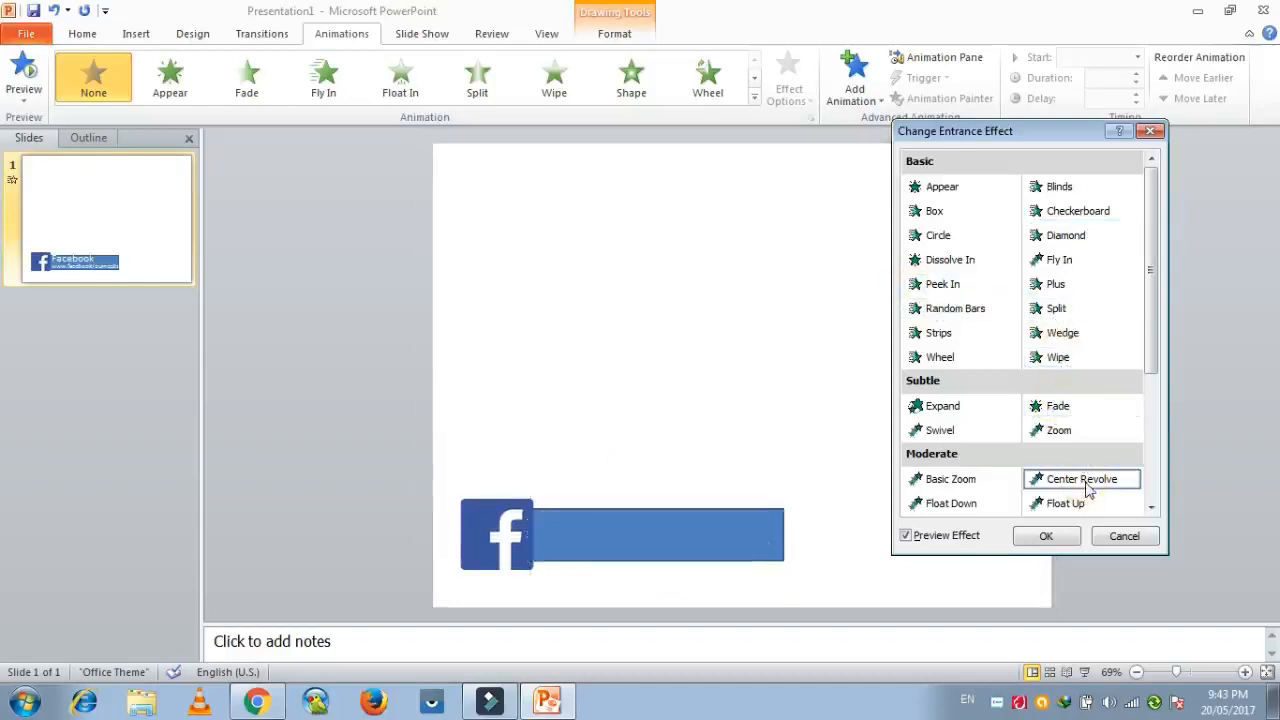
click(1068, 505)
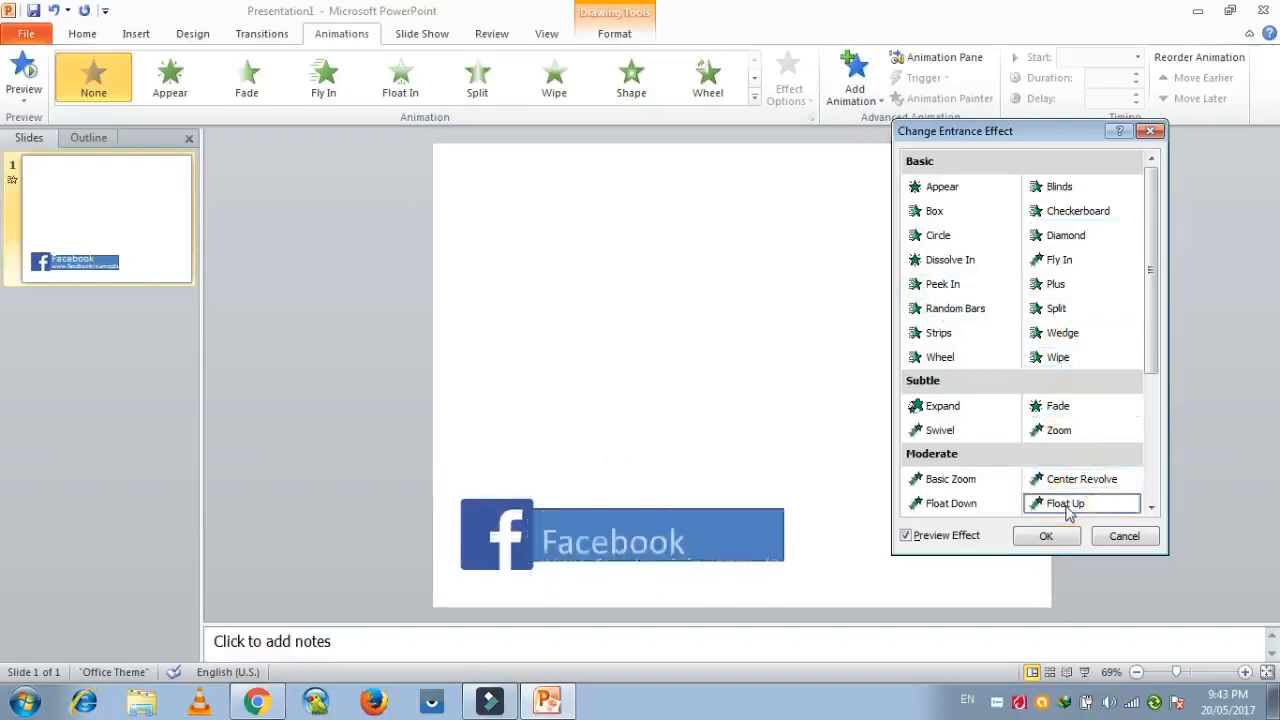
click(958, 506)
click(950, 431)
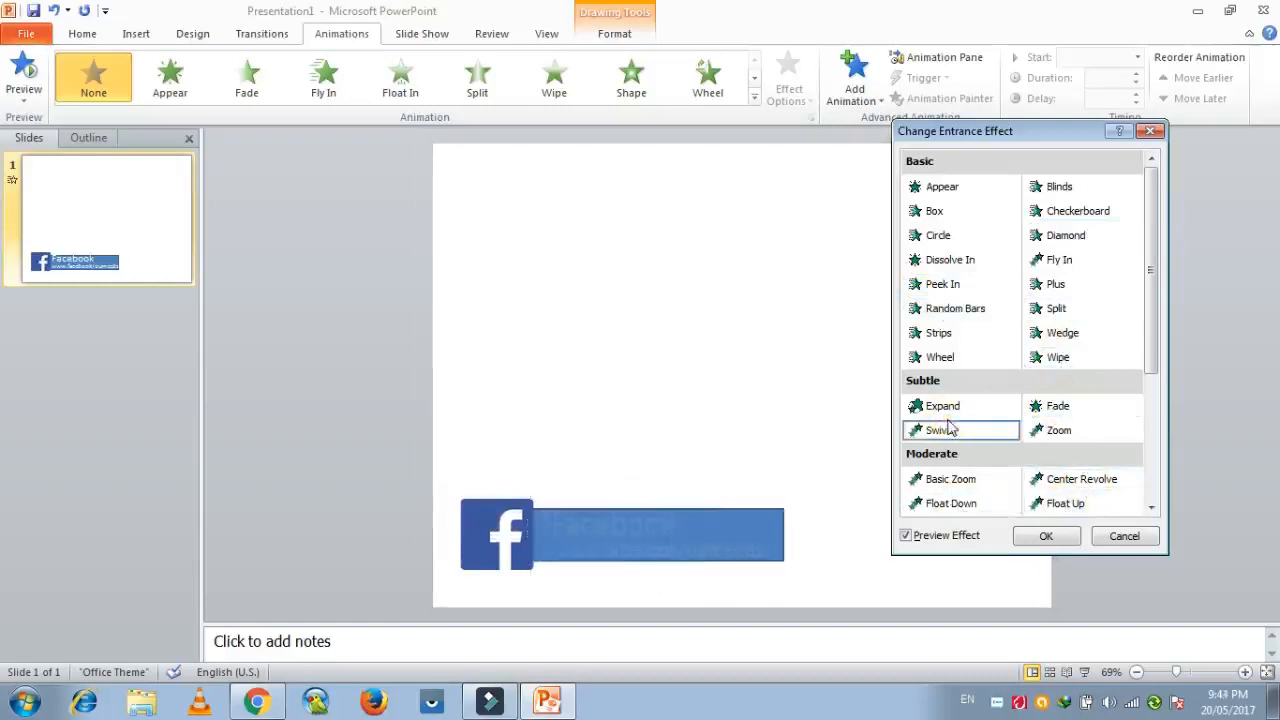
scroll(950, 429, down, 2)
Apply the Basic Zoom entrance effect to the title and web address texts, and preview the slide's animations.
click(1062, 334)
click(952, 314)
click(1046, 536)
click(23, 75)
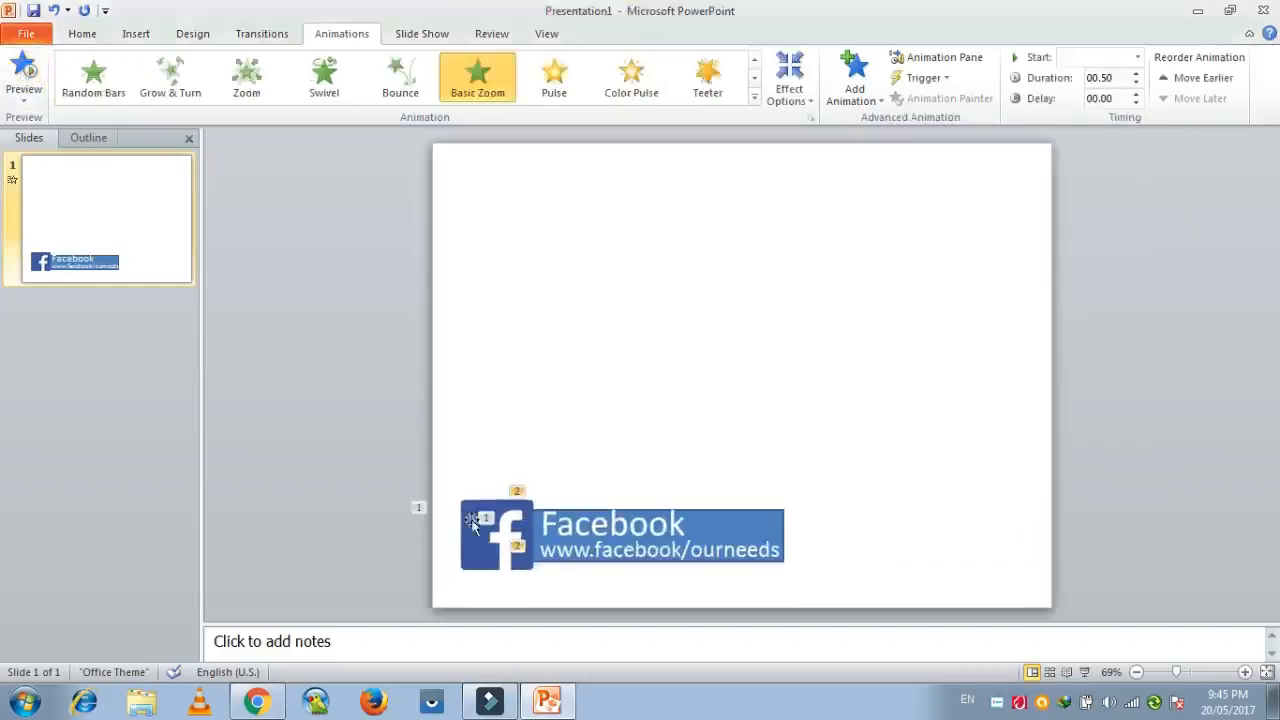
Set the animations of the Facebook title and web address texts to start With Previous, and preview them.
click(588, 530)
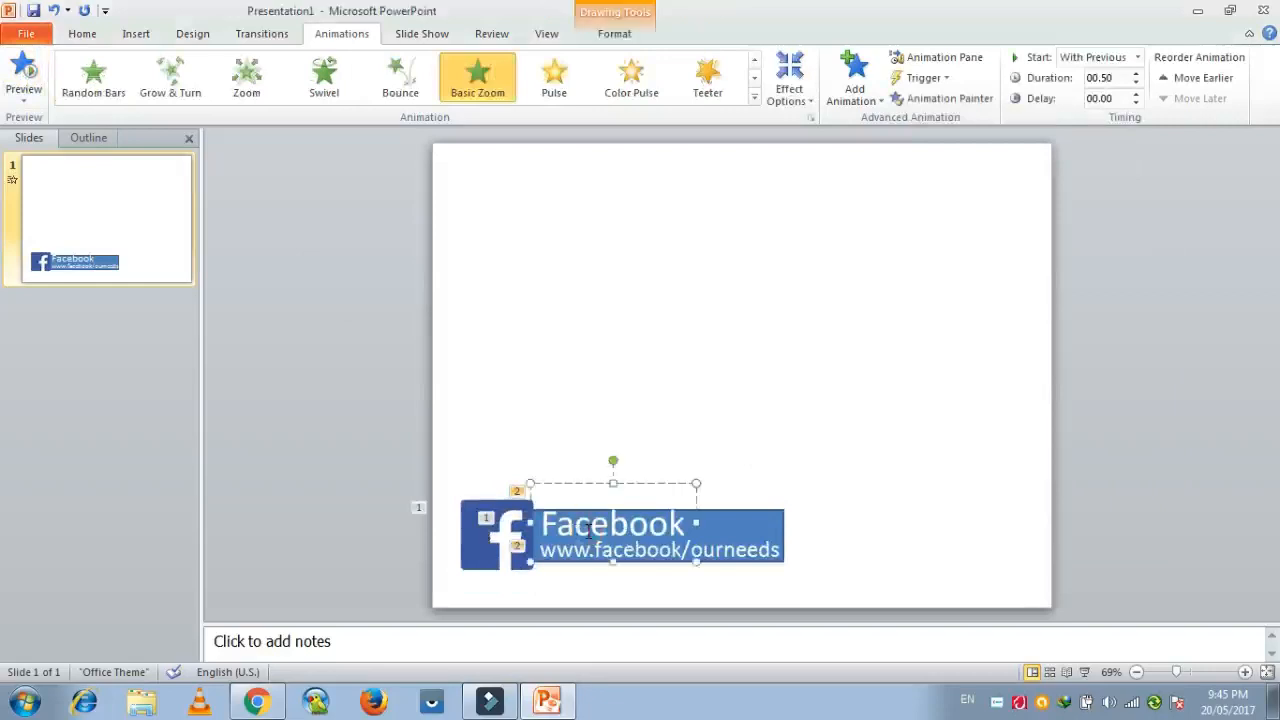
click(1137, 57)
click(1097, 86)
click(748, 550)
shift+click(723, 526)
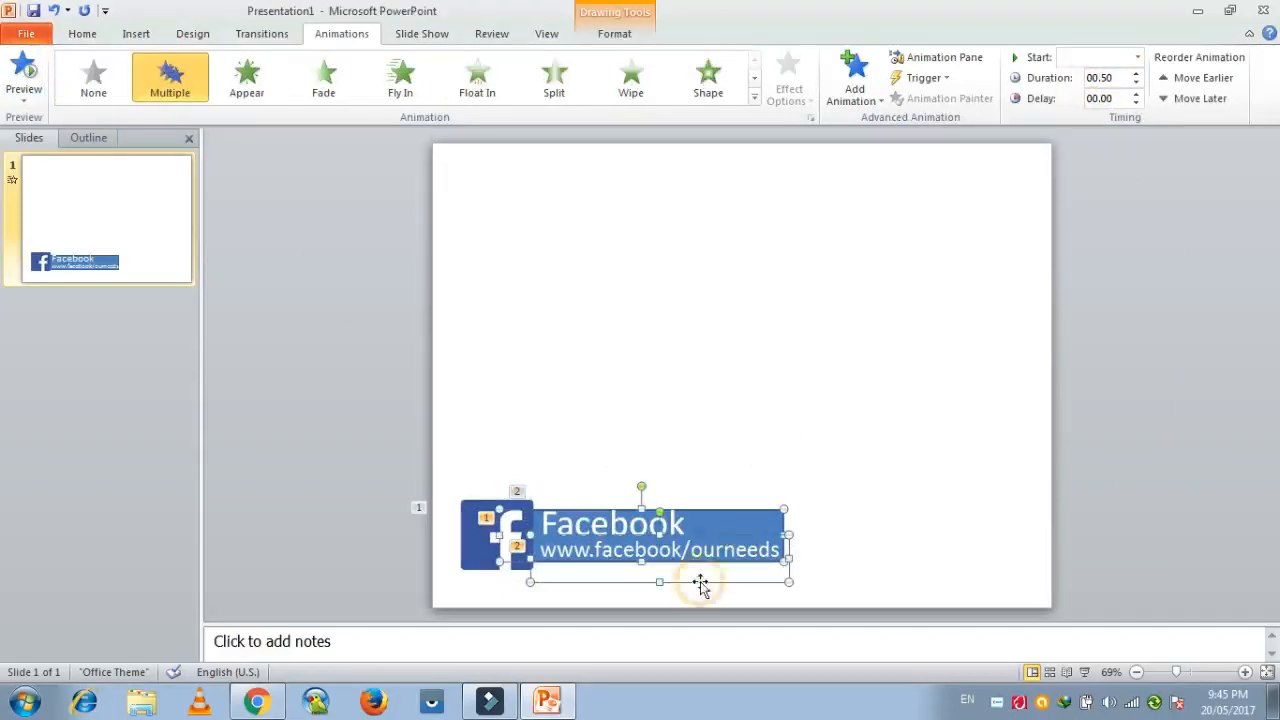
click(670, 518)
click(723, 559)
click(650, 488)
click(653, 487)
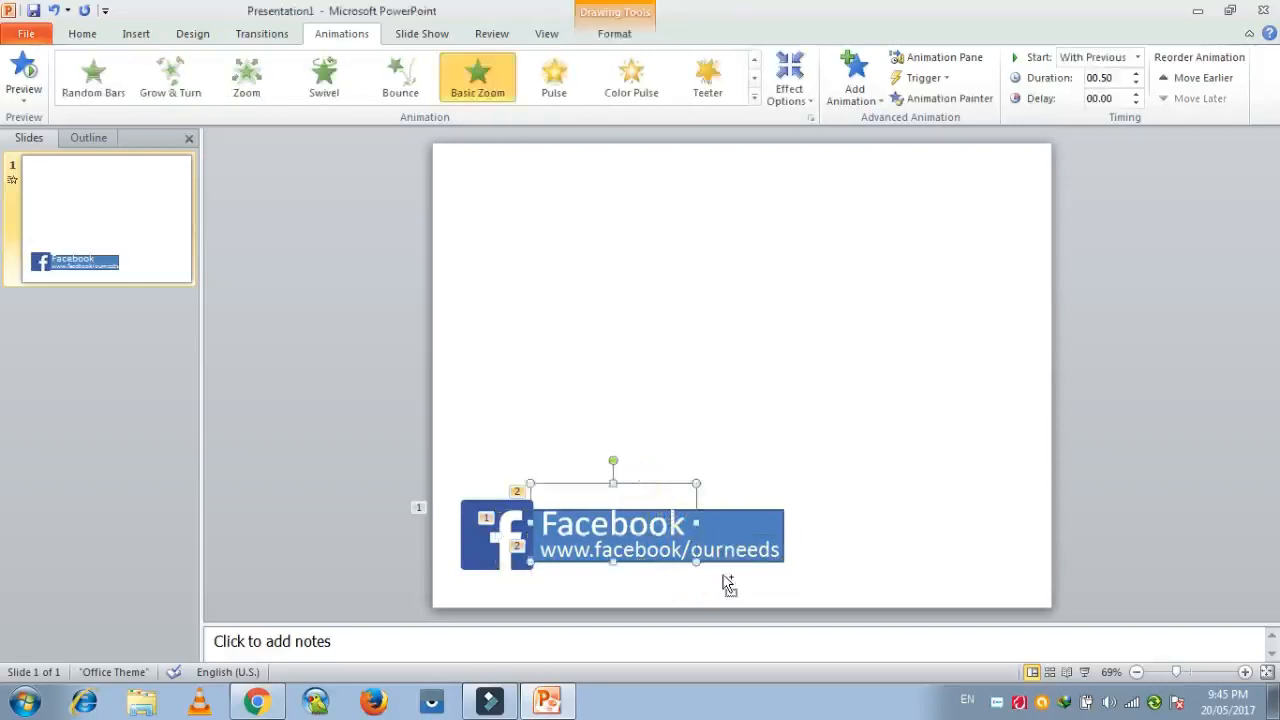
shift+click(727, 580)
click(1137, 57)
click(1100, 95)
click(23, 70)
Try starting both text animations After Previous and preview the sequence.
click(1097, 57)
click(1094, 109)
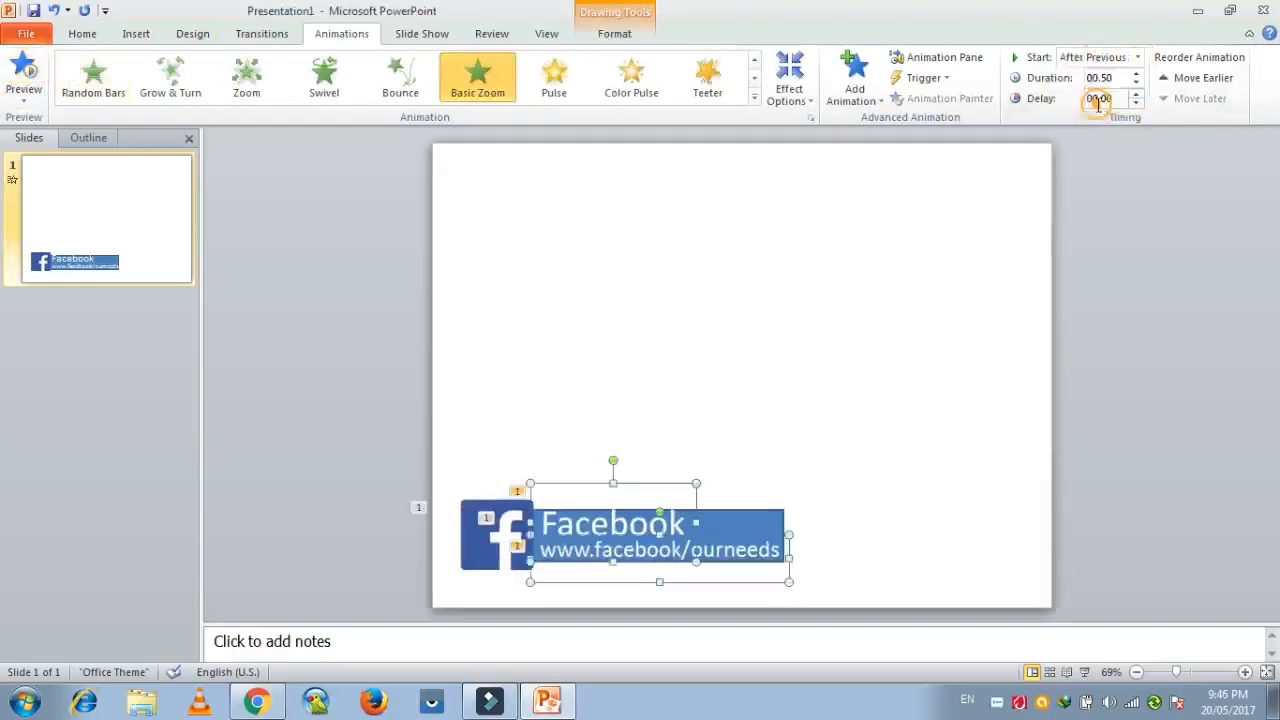
click(24, 70)
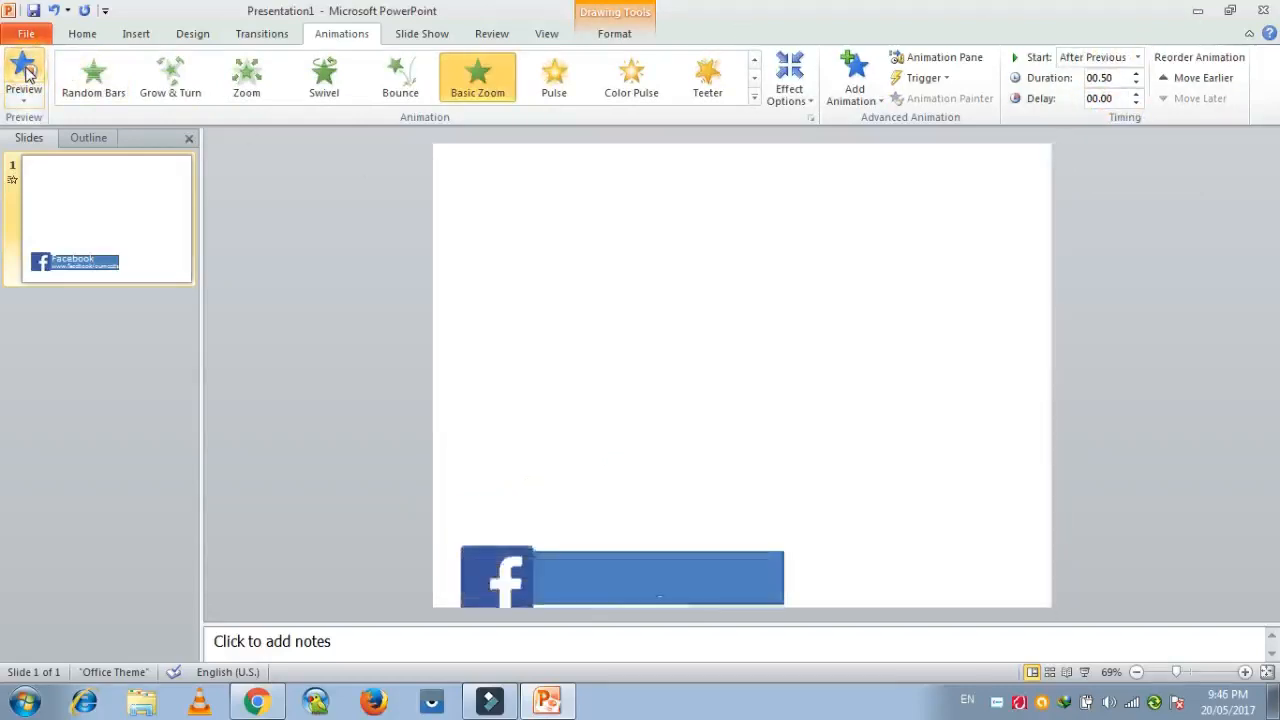
Switch both text animations to start With Previous, preview the sequence and deselect the texts.
click(1137, 57)
click(1092, 94)
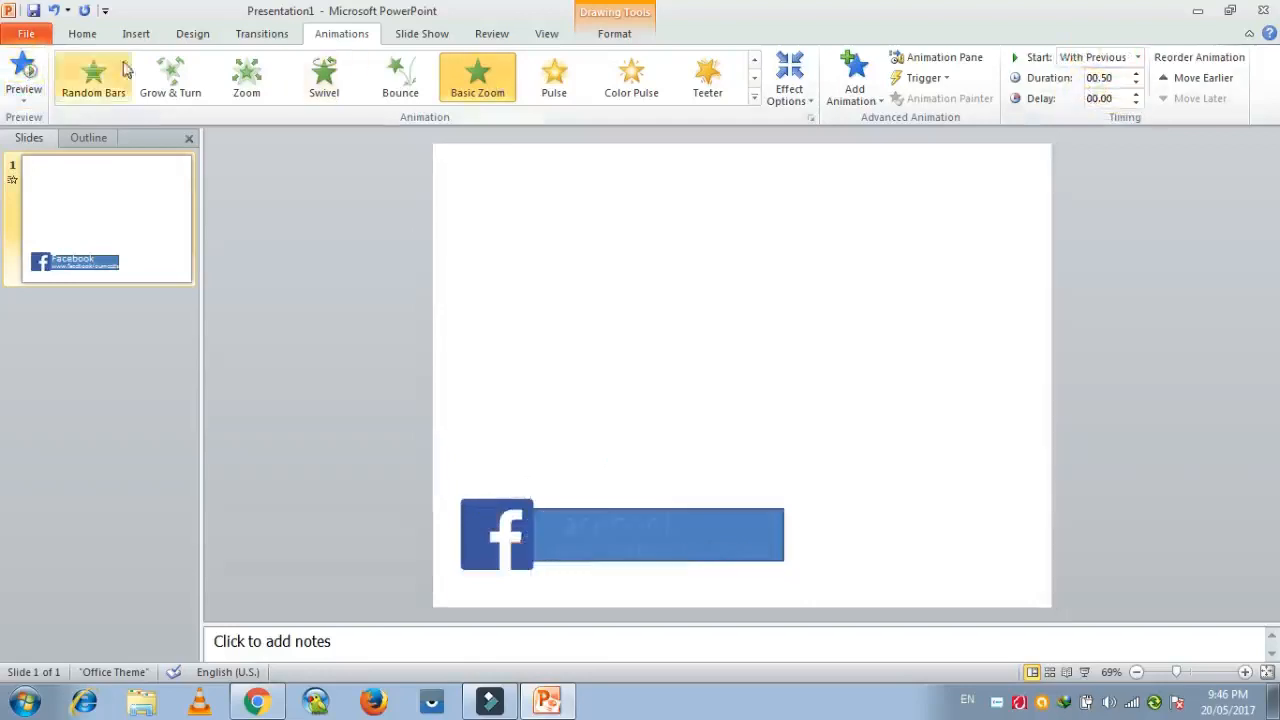
click(32, 86)
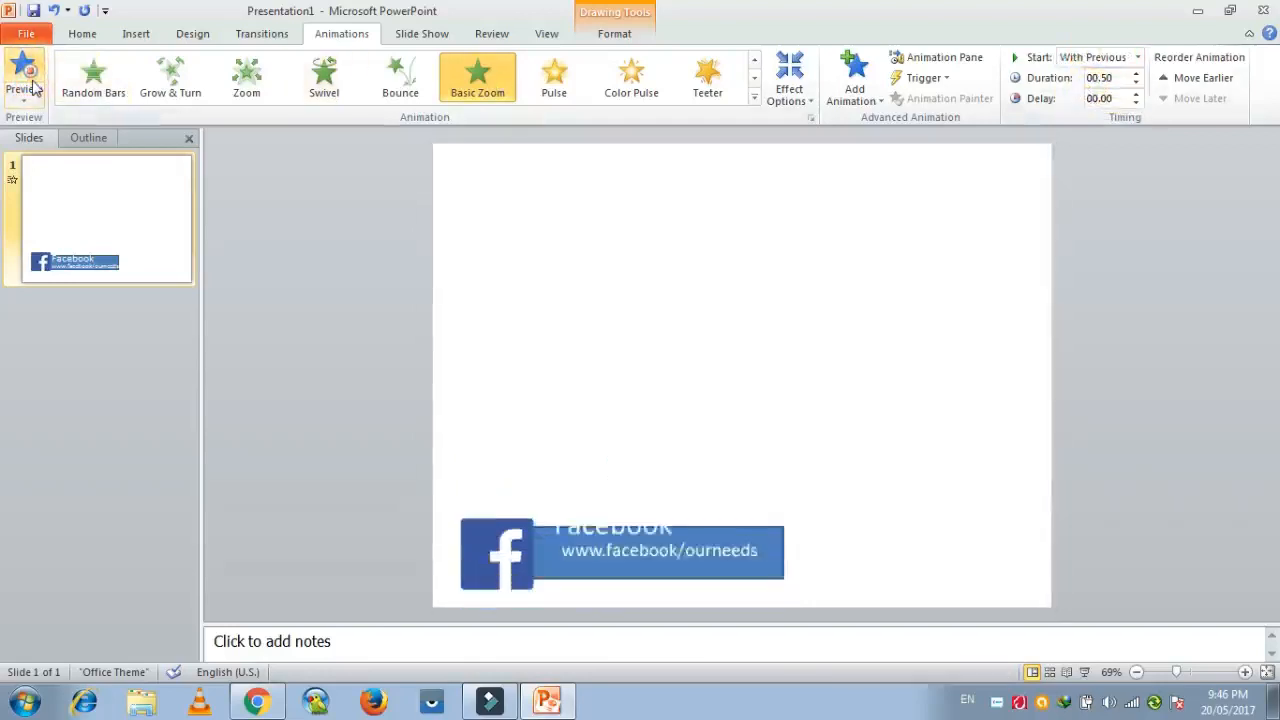
click(543, 254)
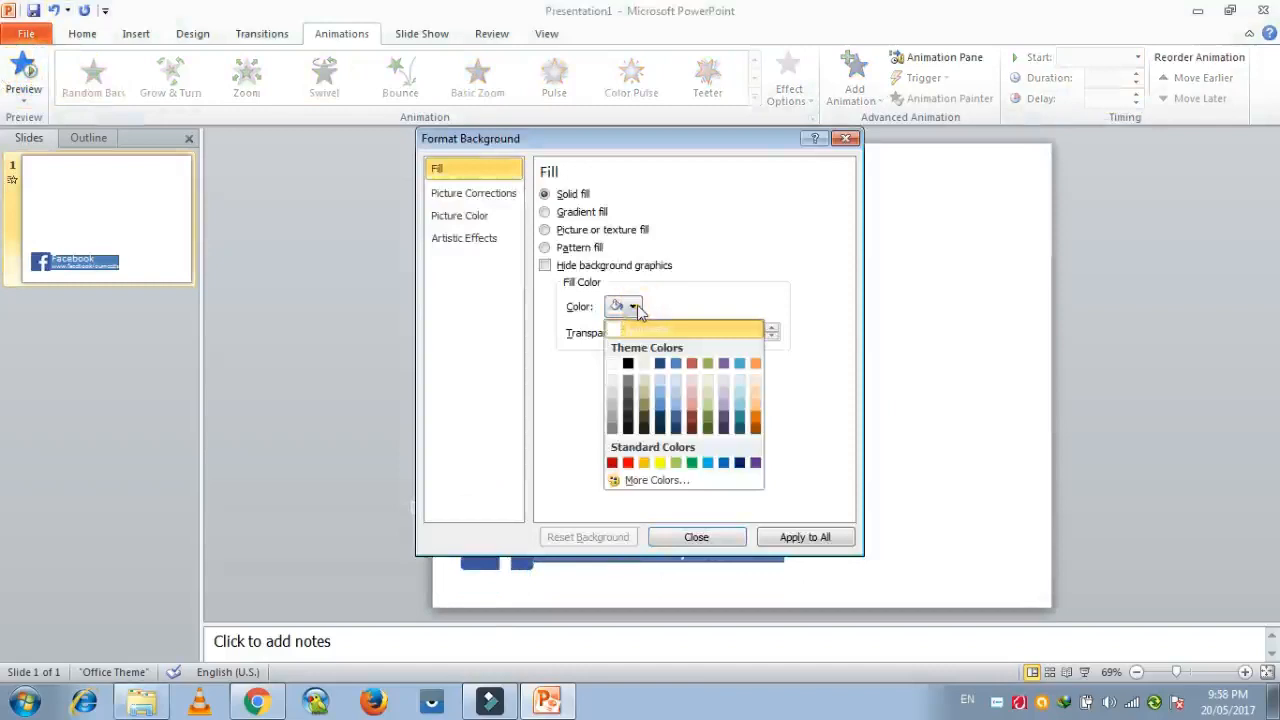
Format the background with a solid green fill and apply it to all slides.
click(691, 462)
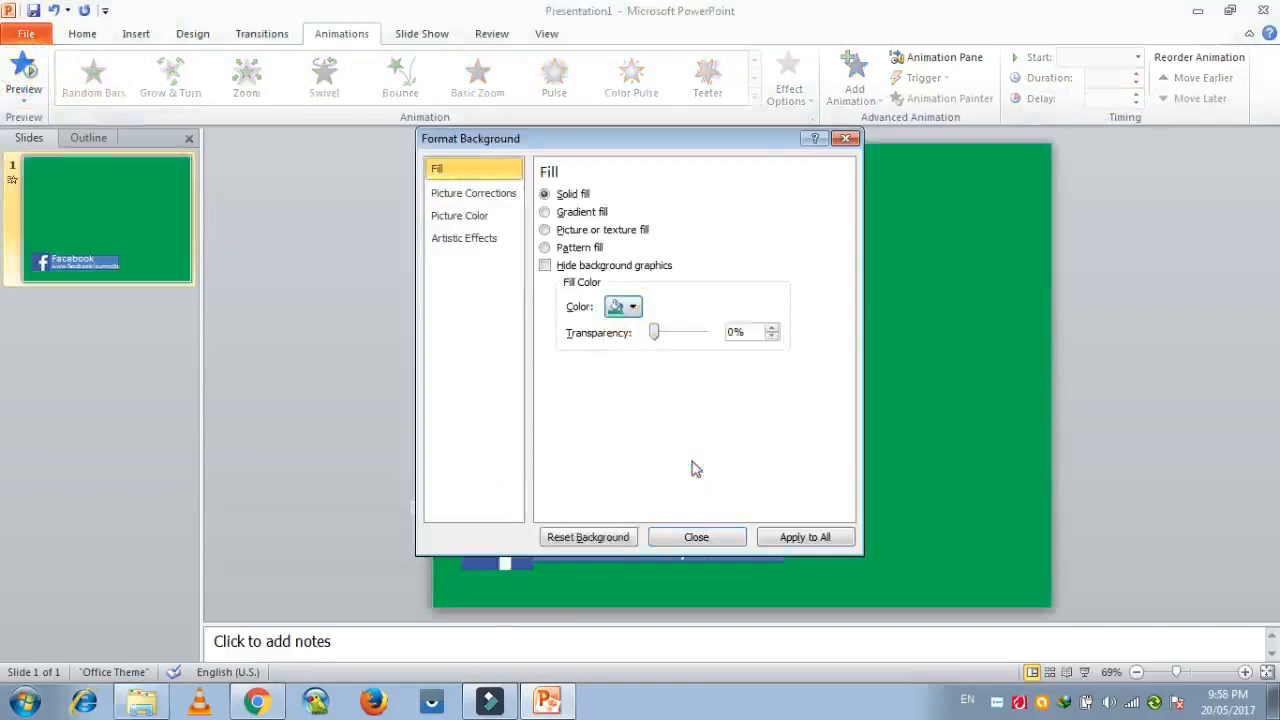
click(789, 543)
click(718, 538)
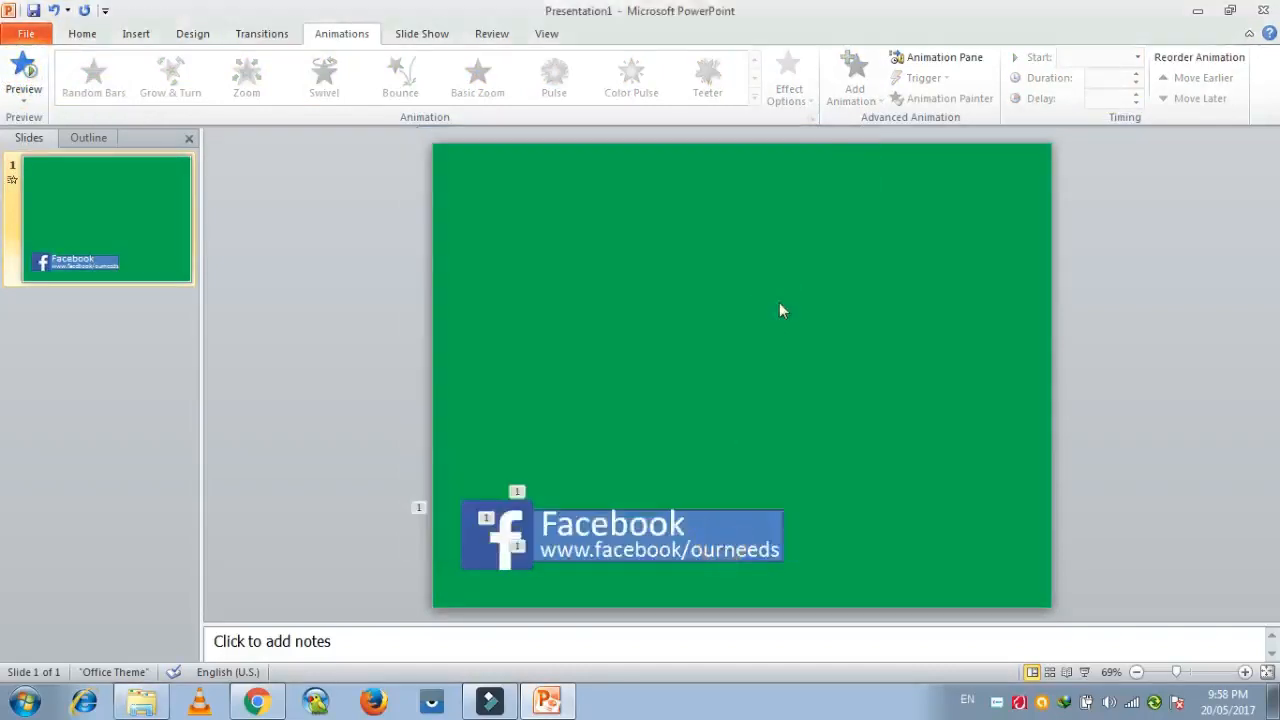
Save the presentation to the Desktop as a Windows Media Video named facebookbanner, and minimize PowerPoint to show the desktop.
click(33, 10)
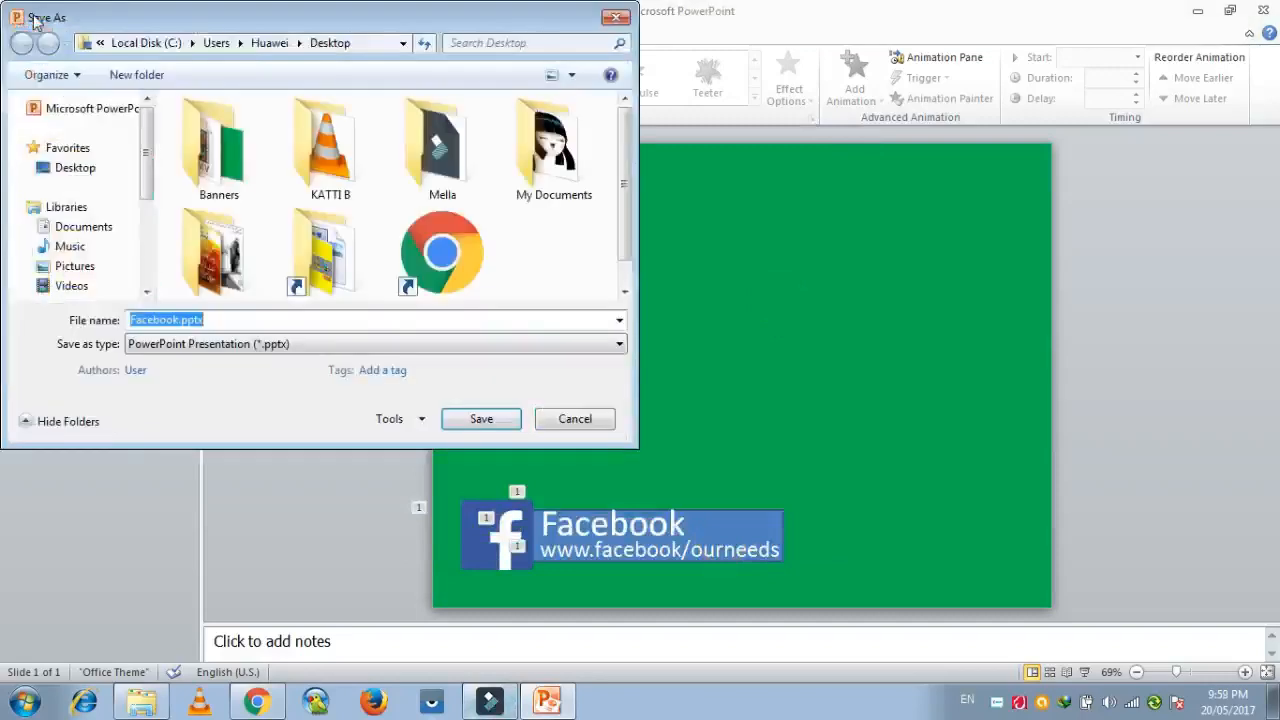
click(271, 344)
click(178, 220)
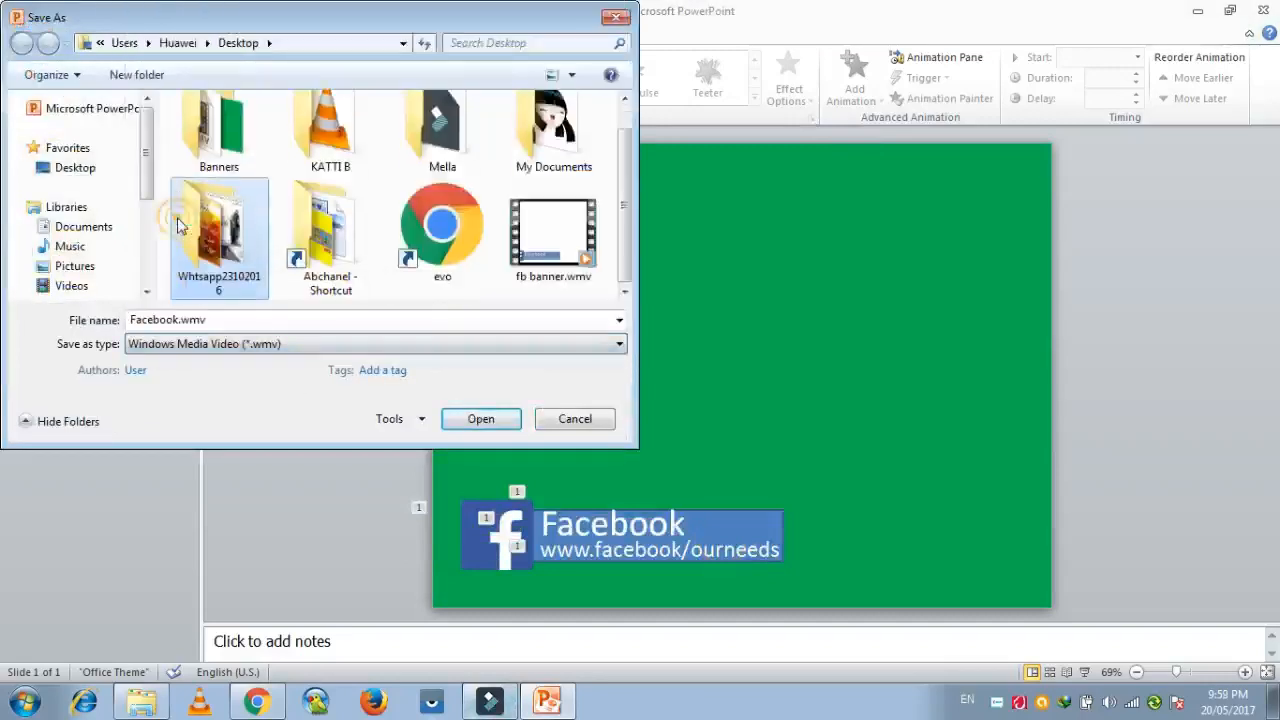
click(285, 320)
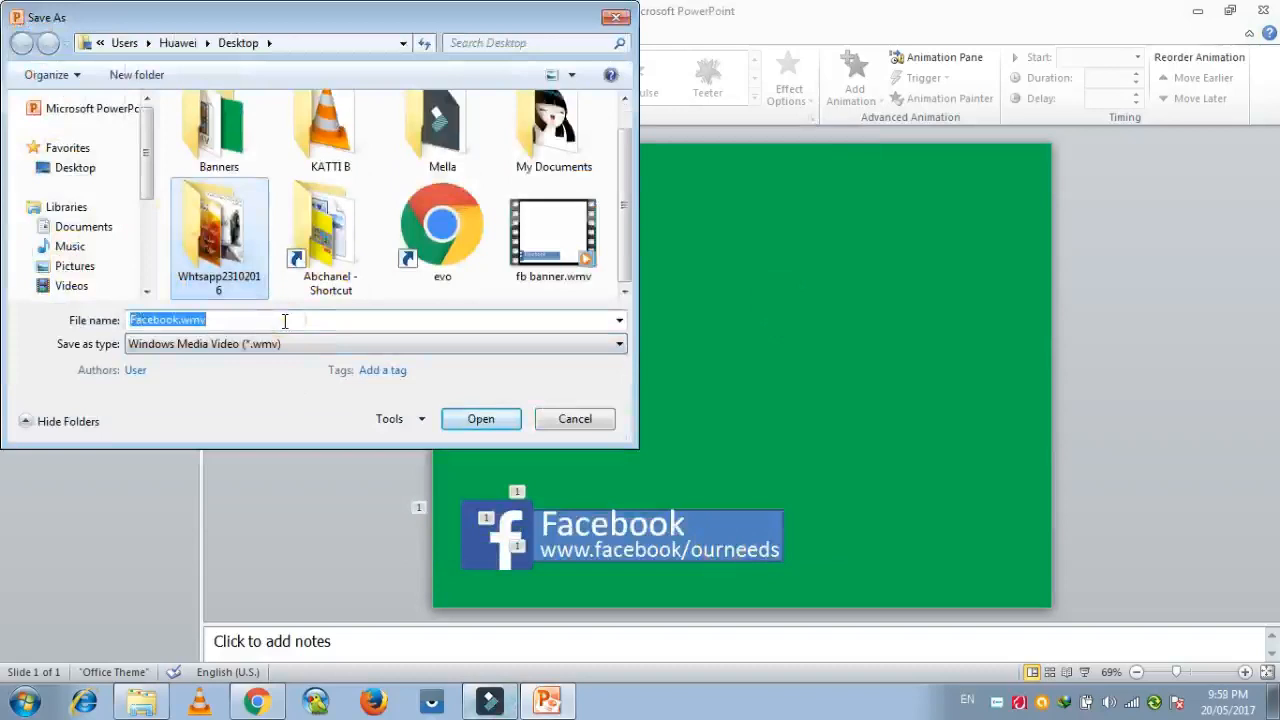
text(fa)
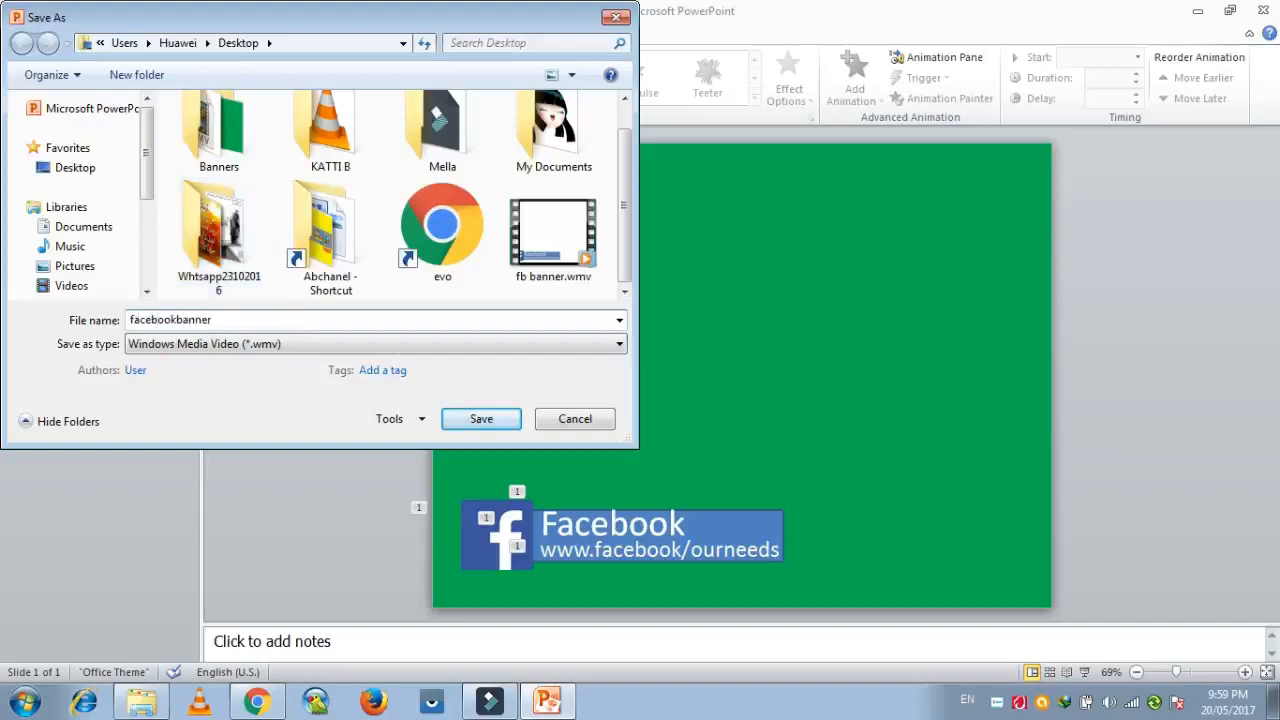
click(474, 420)
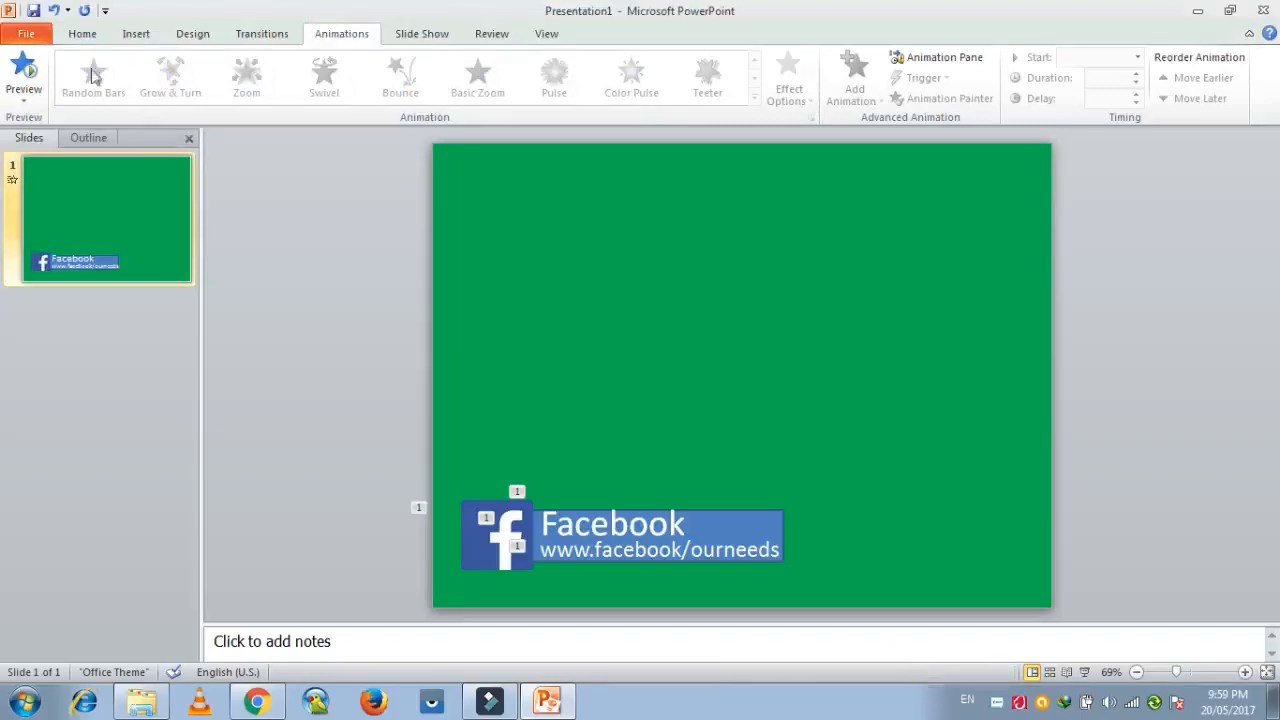
click(1192, 12)
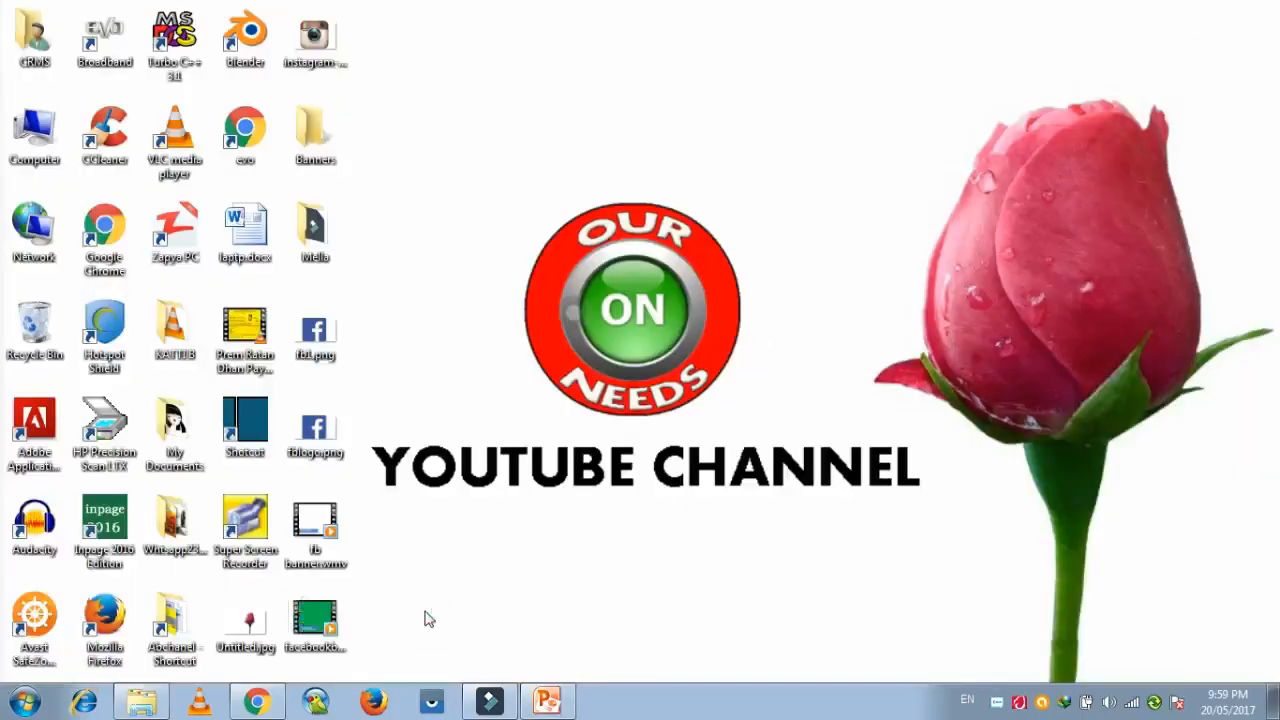
Switch to Wondershare Filmora, add the clip VID-20170515-WA0084 to the main video track and return the playhead to the start.
click(490, 701)
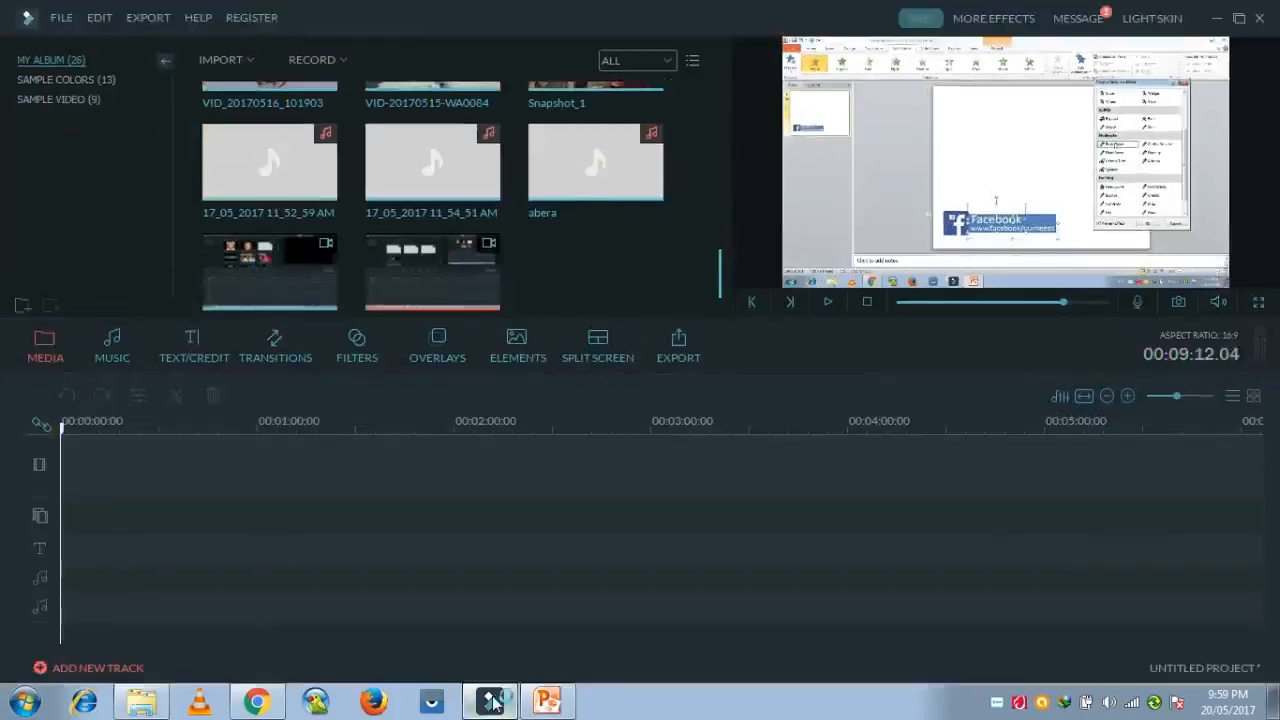
scroll(712, 240, up, 3)
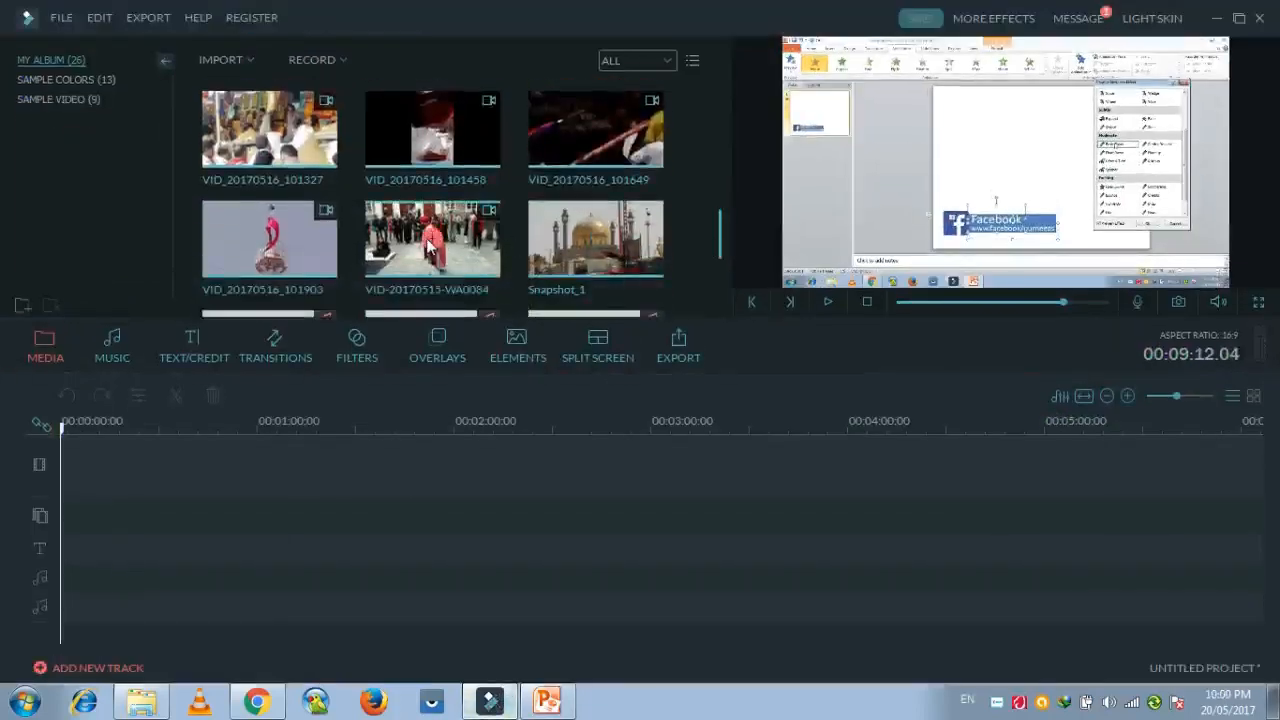
drag(436, 246, 331, 482)
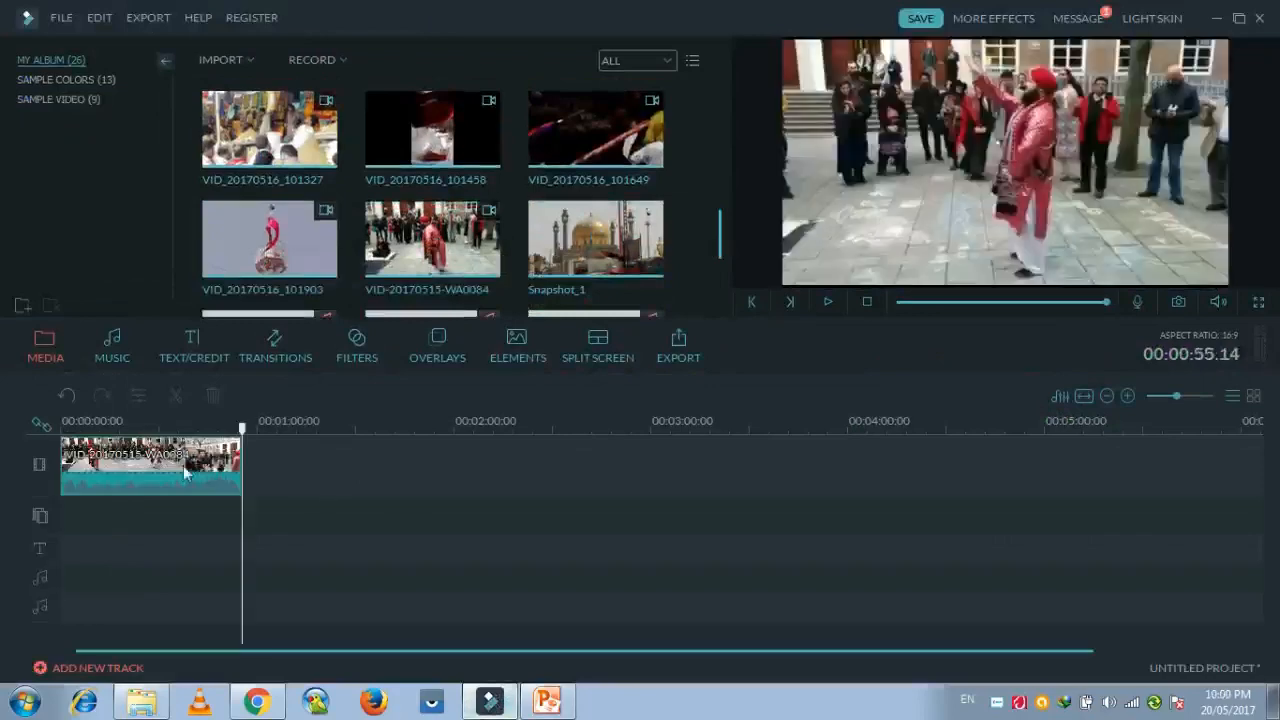
click(65, 422)
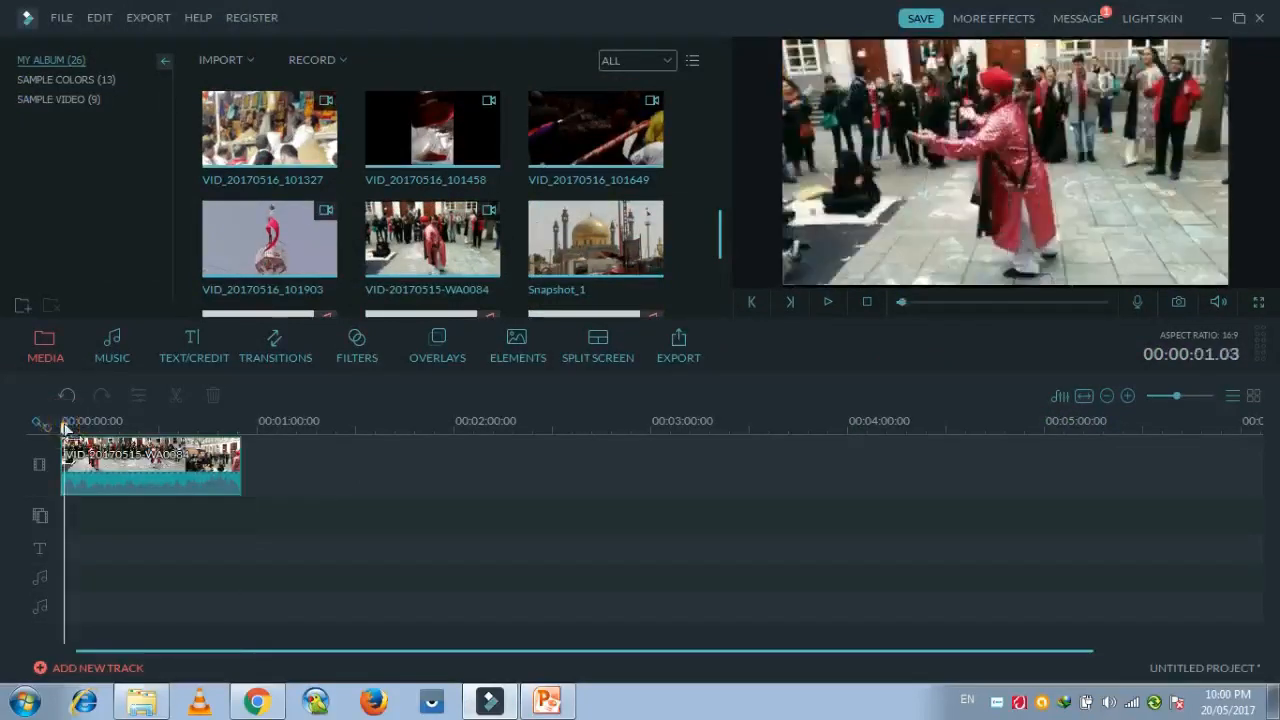
drag(65, 425, 60, 430)
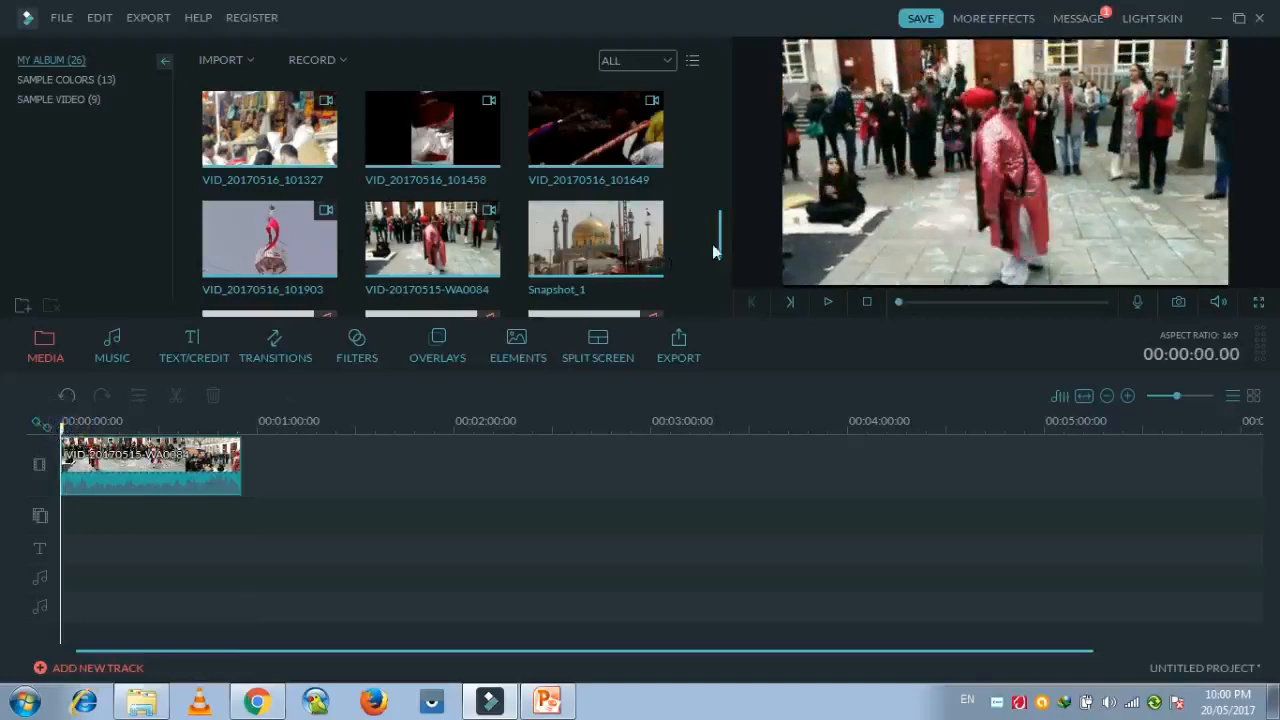
Import facebookbanner.wmv from the desktop and place it on the overlay track at the start of the main video.
drag(721, 236, 723, 262)
drag(734, 20, 960, 23)
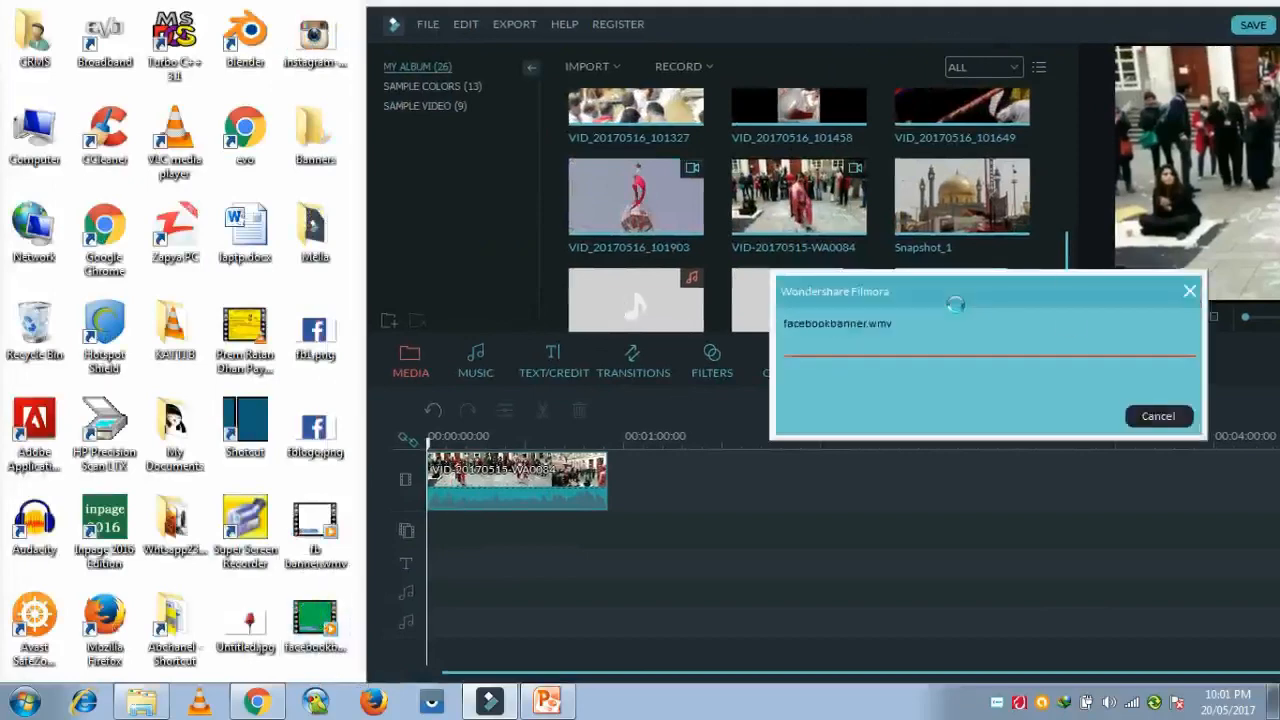
drag(432, 538, 432, 538)
double_click(820, 28)
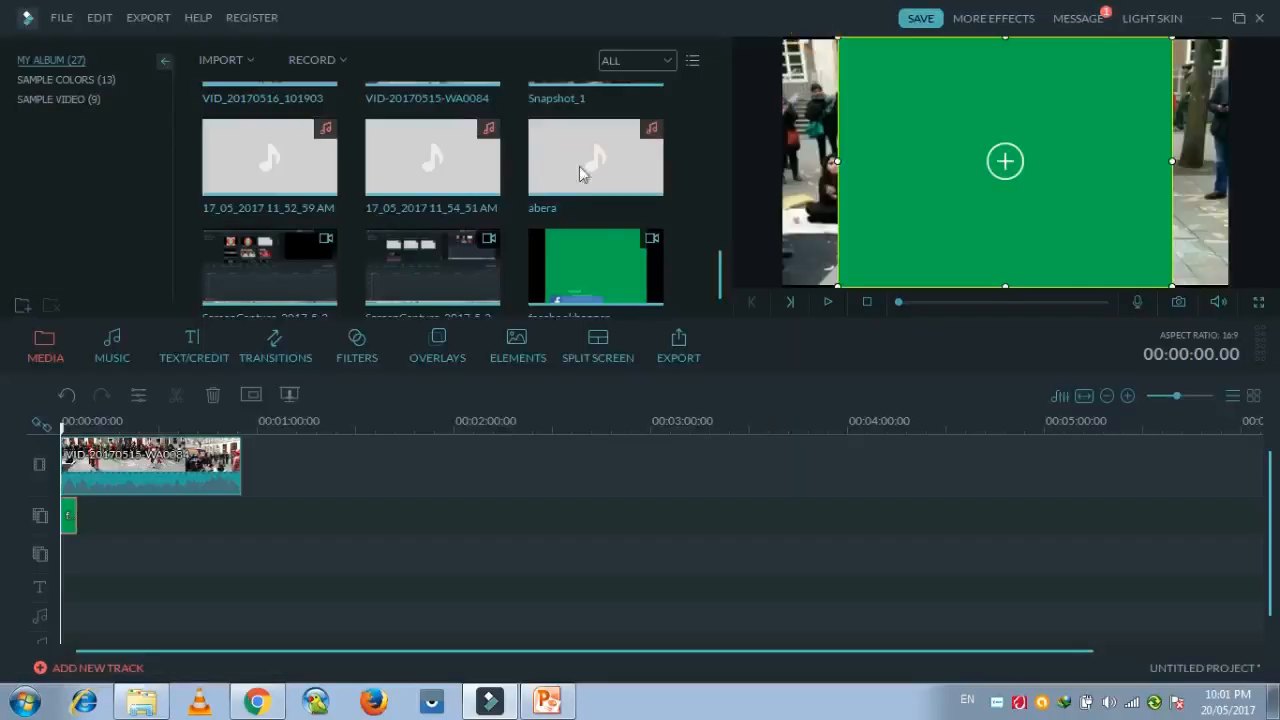
Make the banner clip's green background transparent with the Chroma Key (Green Screen) effect, preview it and apply the effect.
right_click(66, 516)
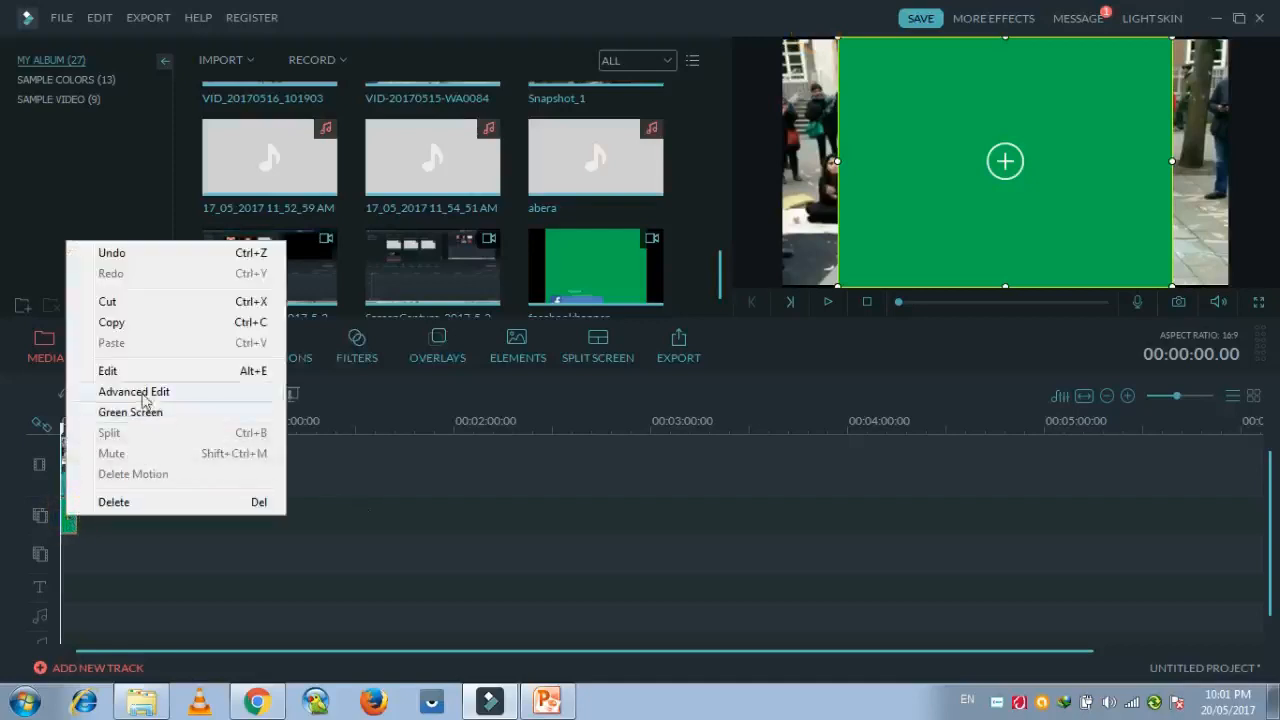
click(408, 499)
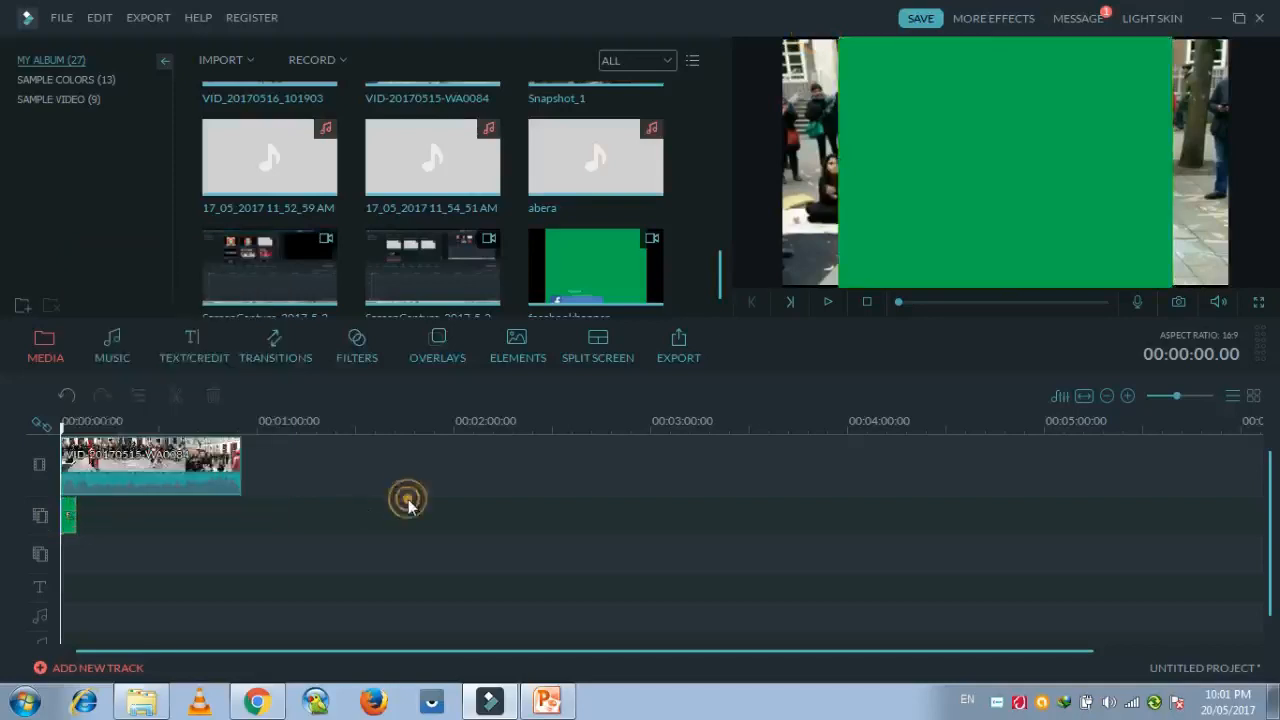
double_click(70, 518)
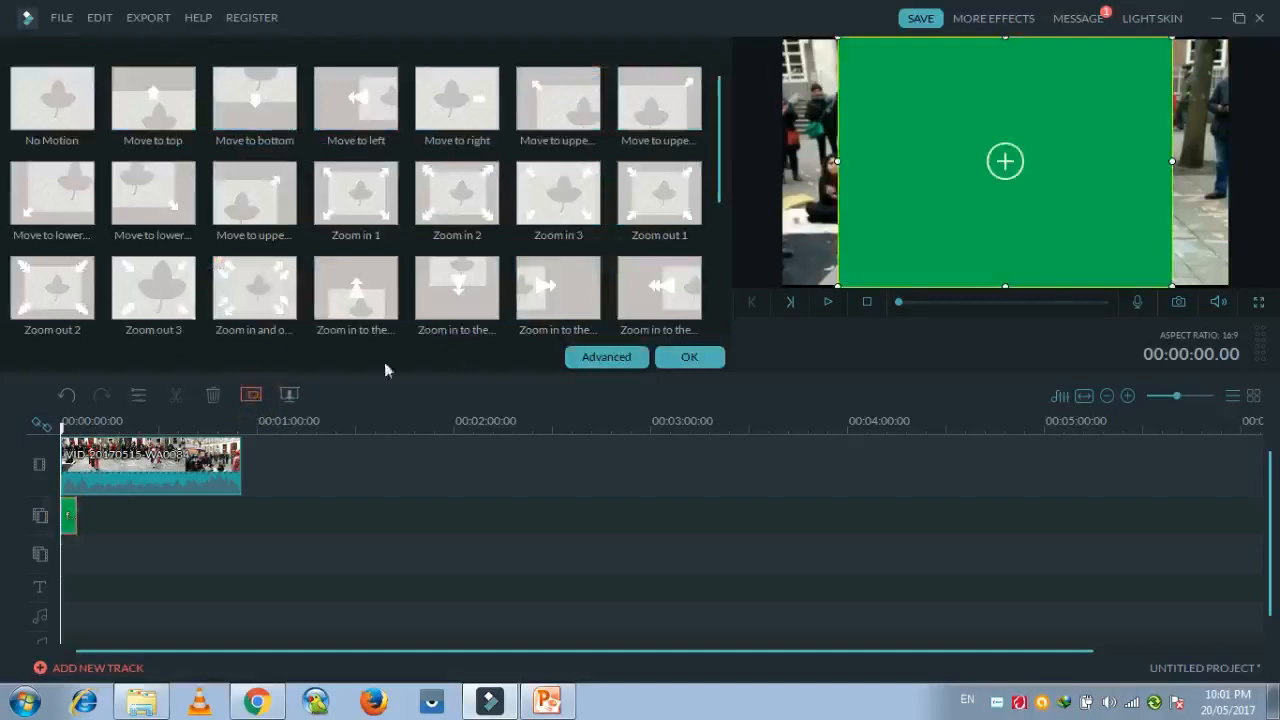
click(606, 356)
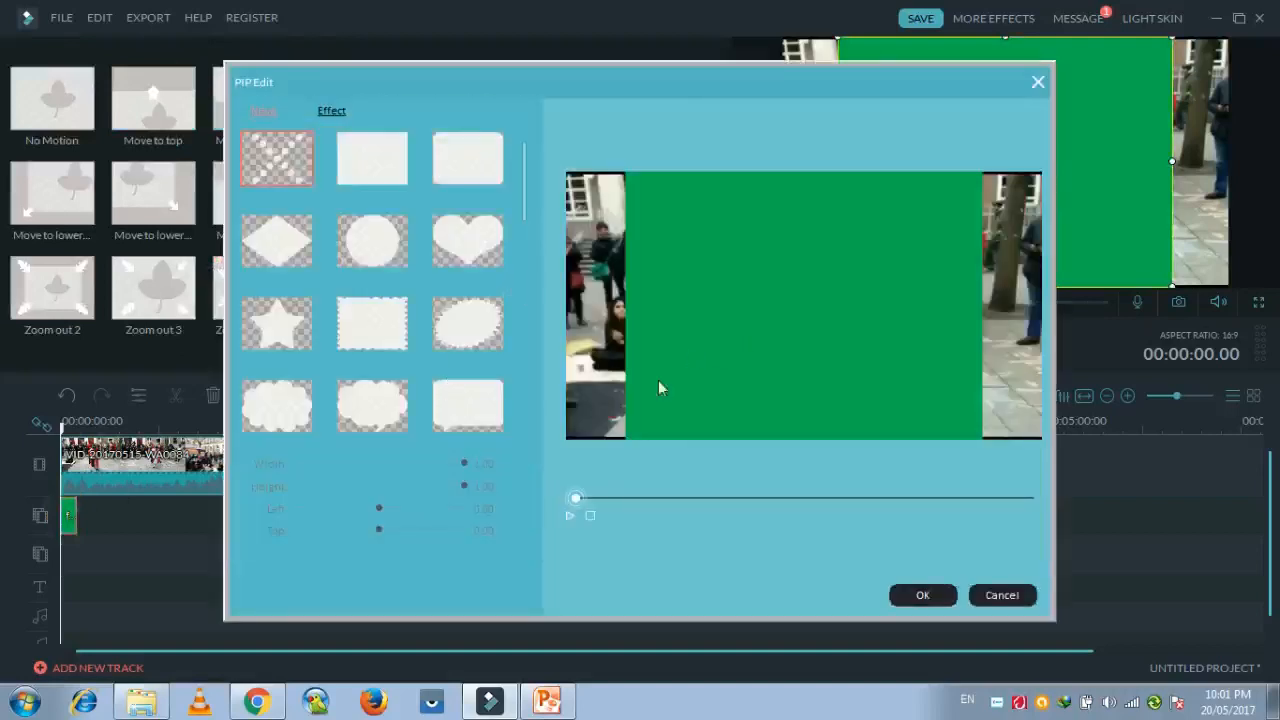
click(331, 113)
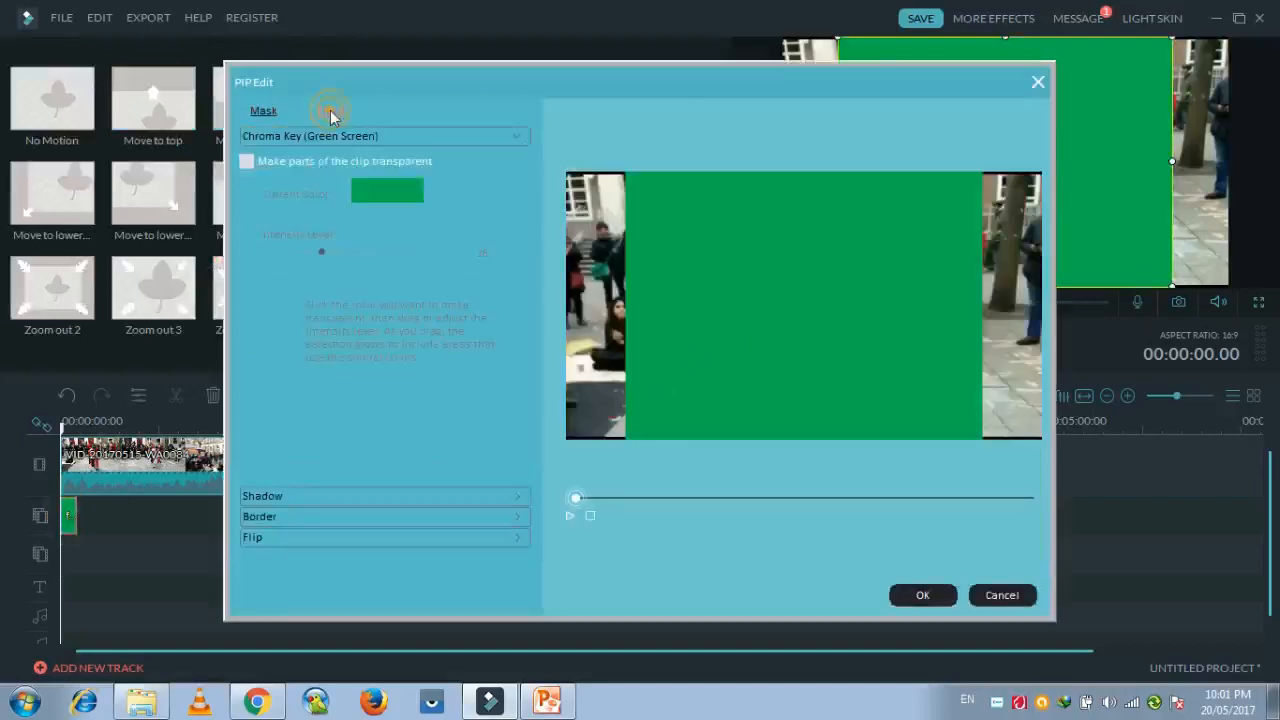
click(246, 162)
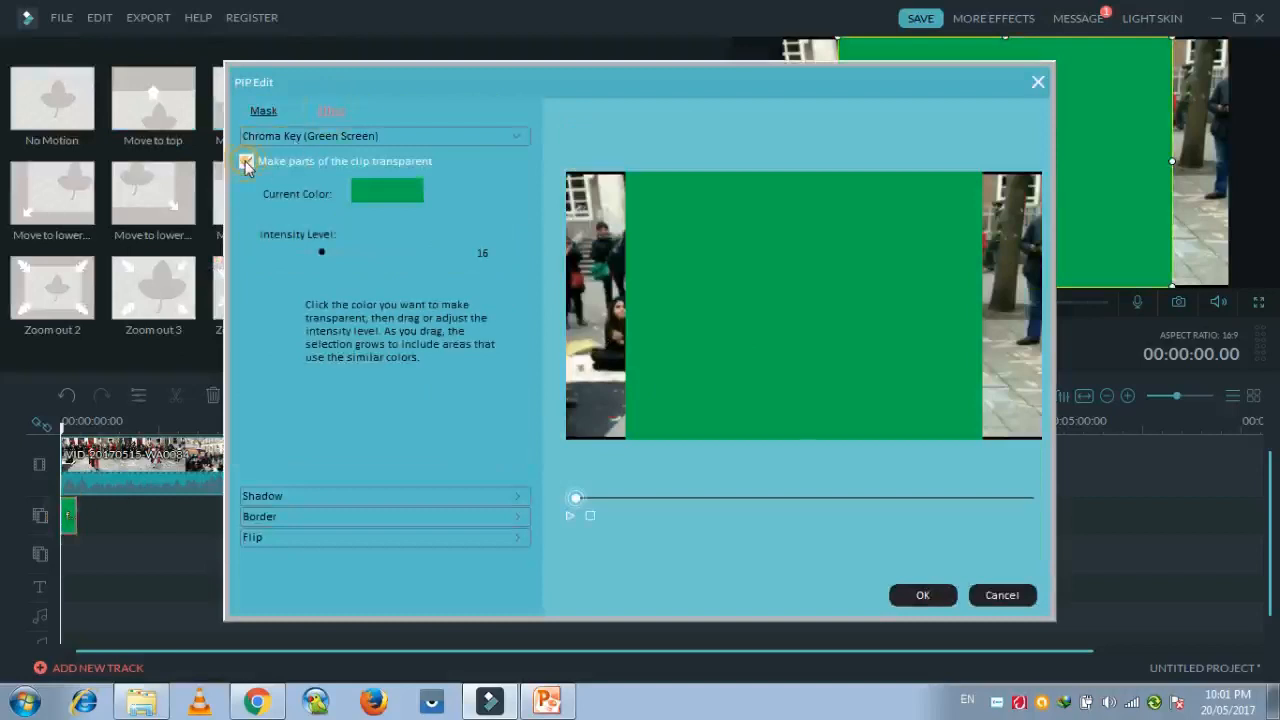
click(568, 515)
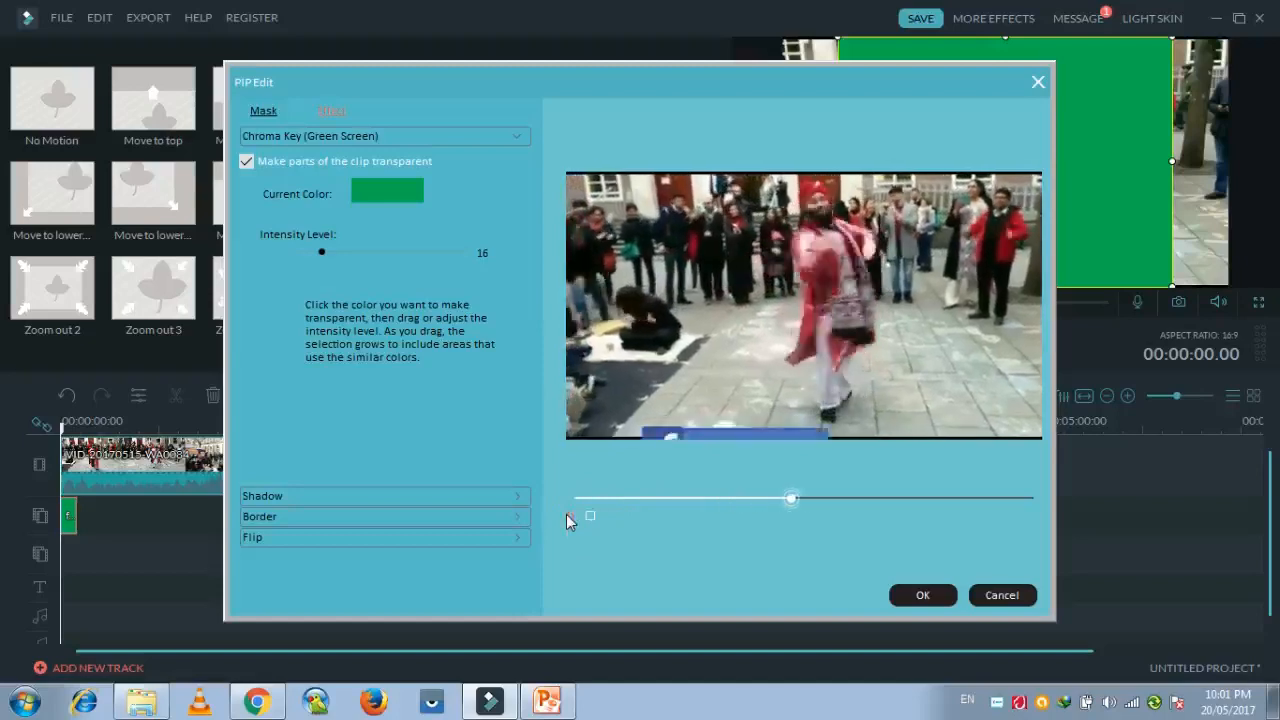
click(923, 596)
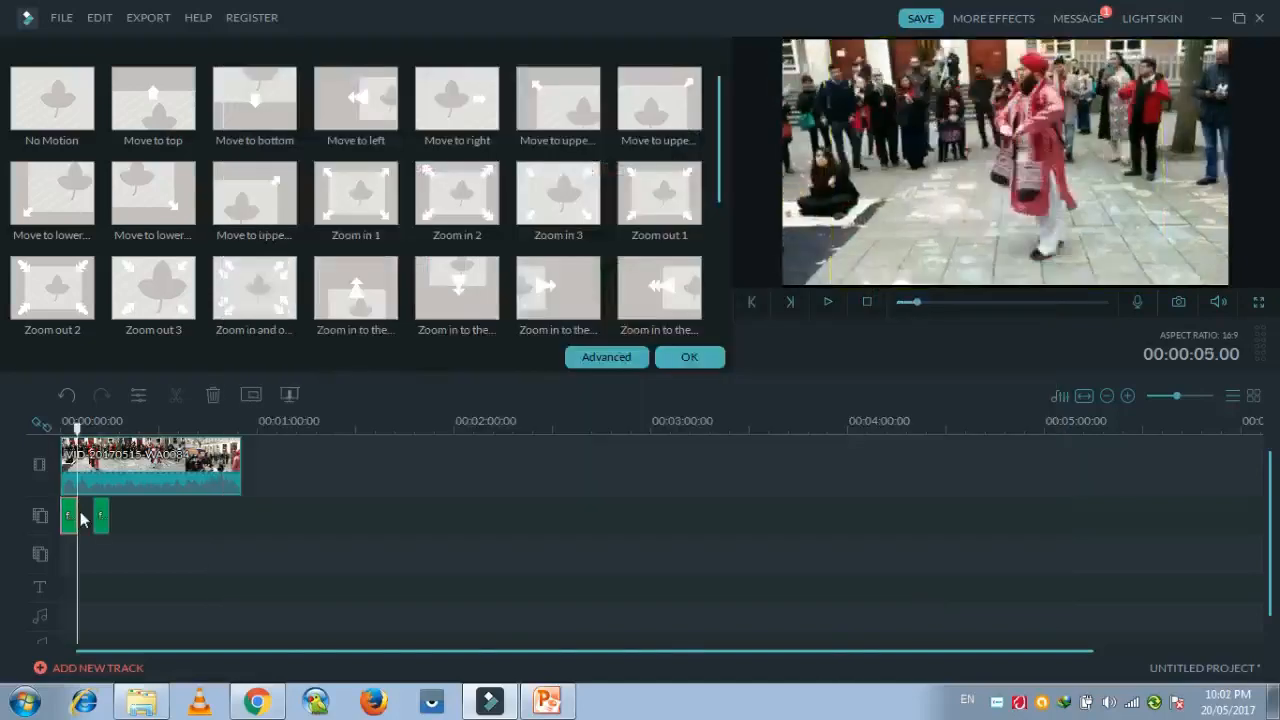
Place a copy of the keyed banner at about 10 seconds on the overlay track and shorten the main video to 16 seconds.
click(127, 513)
click(102, 516)
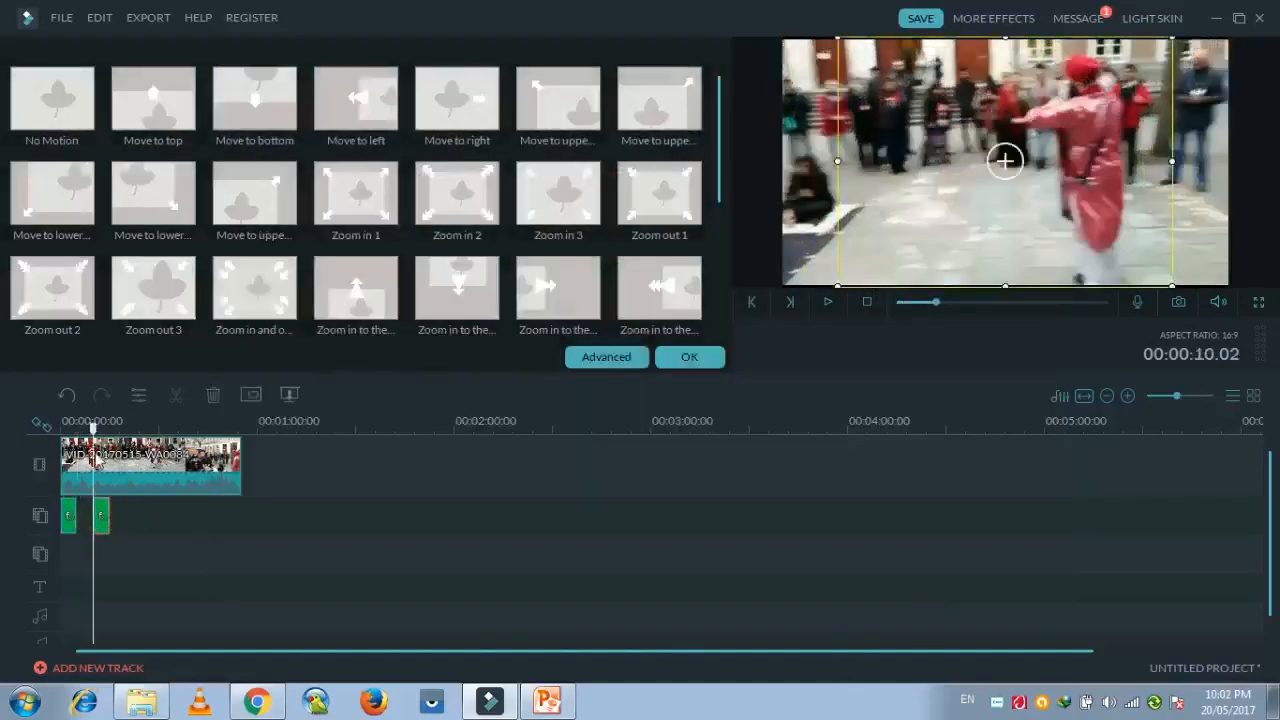
mouse_move(92, 425)
mouse_down()
mouse_move(58, 423)
mouse_move(105, 431)
mouse_up()
click(104, 440)
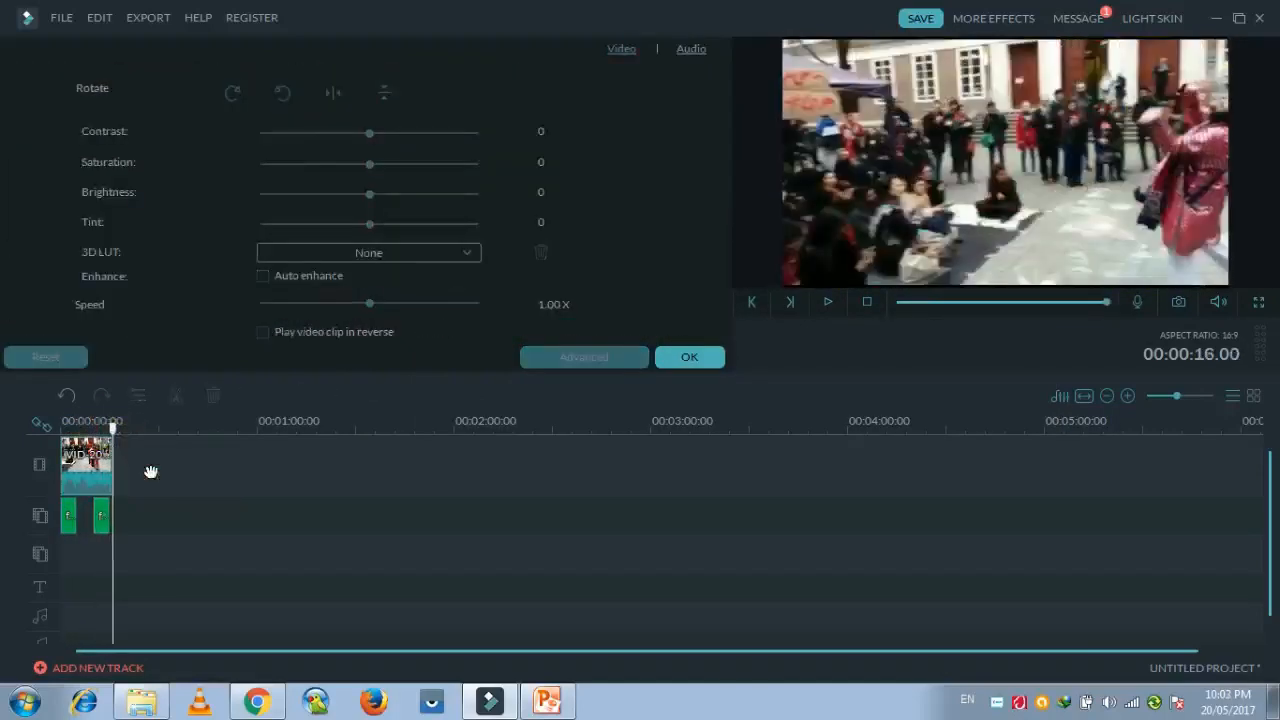
drag(120, 446, 122, 446)
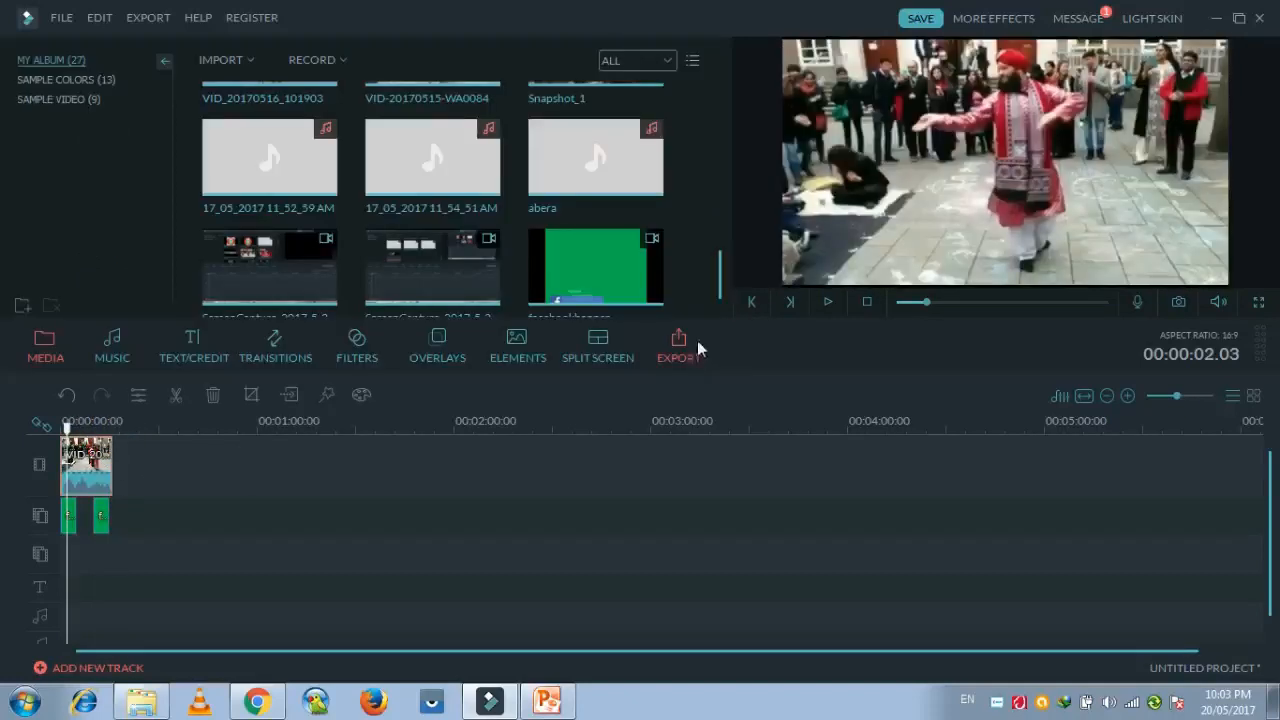
Start an MP4 export of the project and name the output file Sehwan dhamal.
click(676, 350)
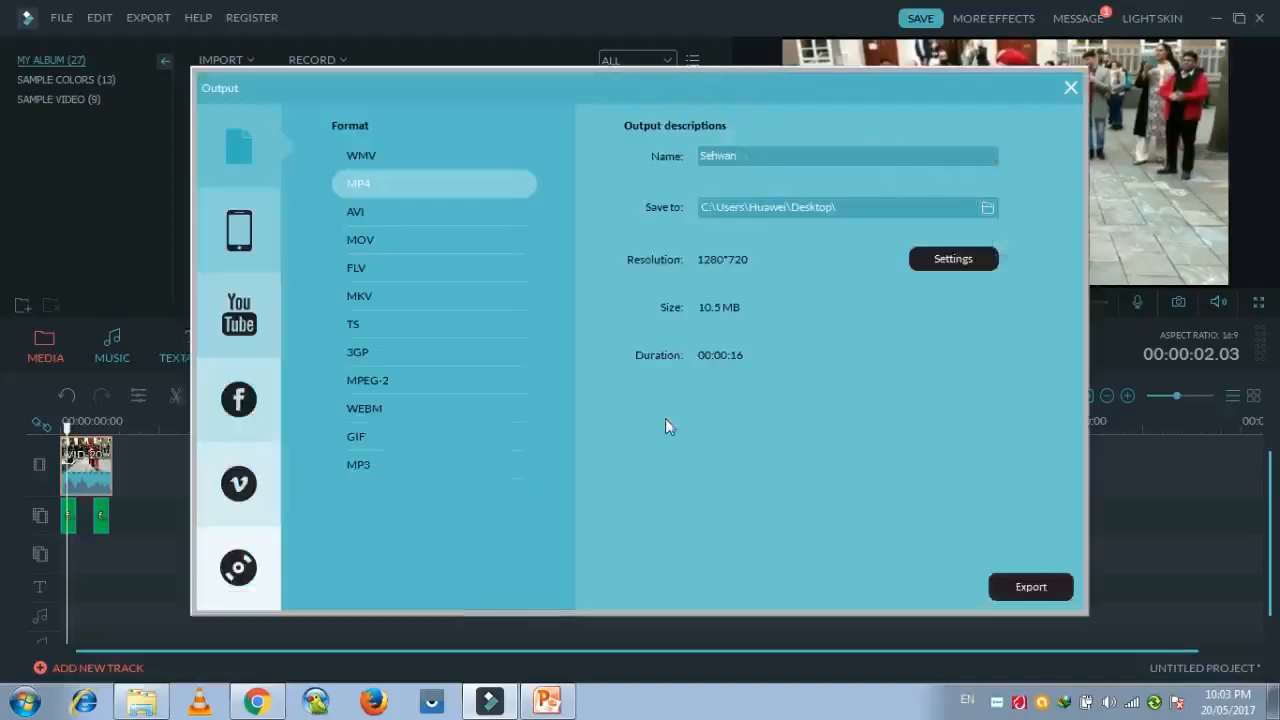
click(748, 157)
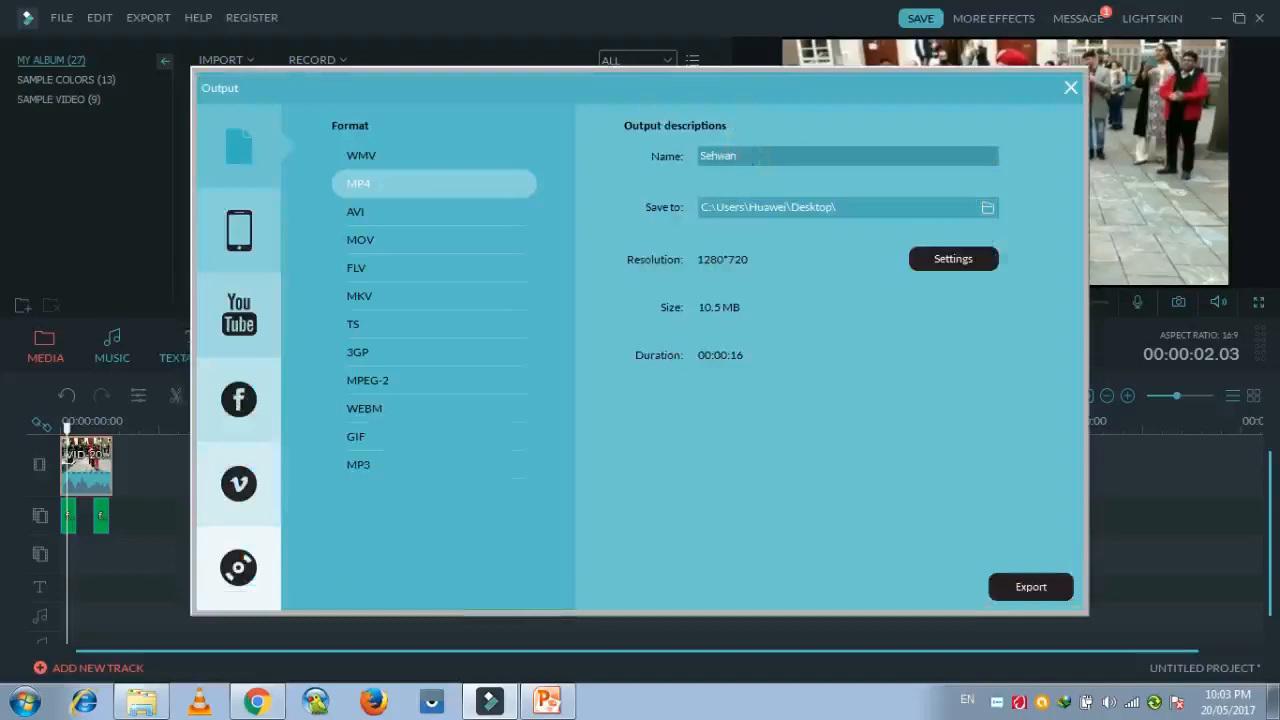
text(Sehwan dhan)
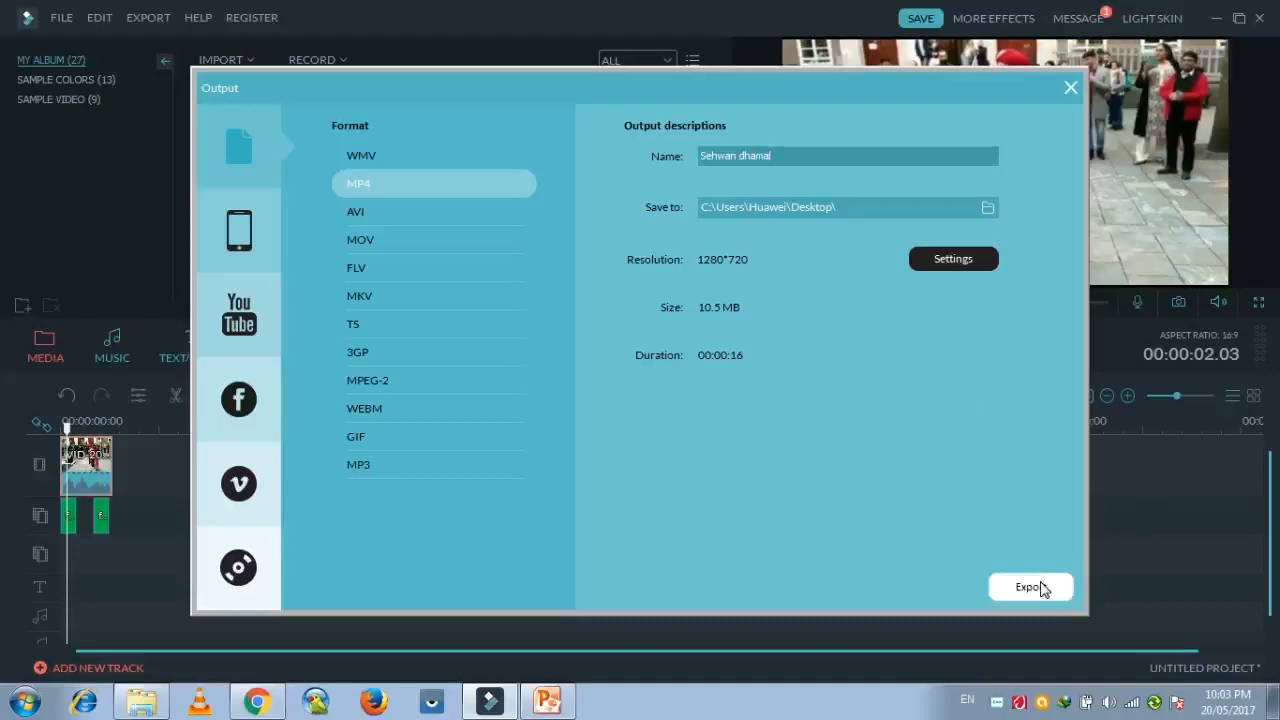
Set the output resolution to 720*480 and export the video to the Desktop.
click(964, 263)
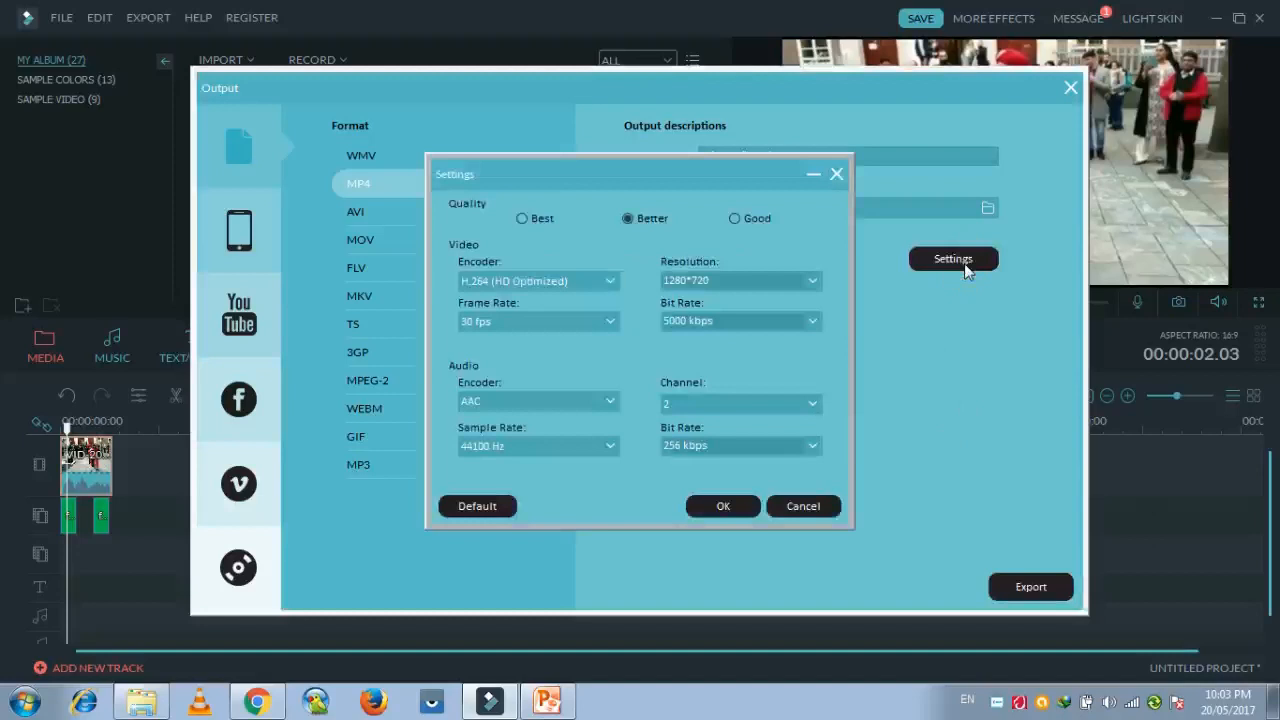
click(812, 285)
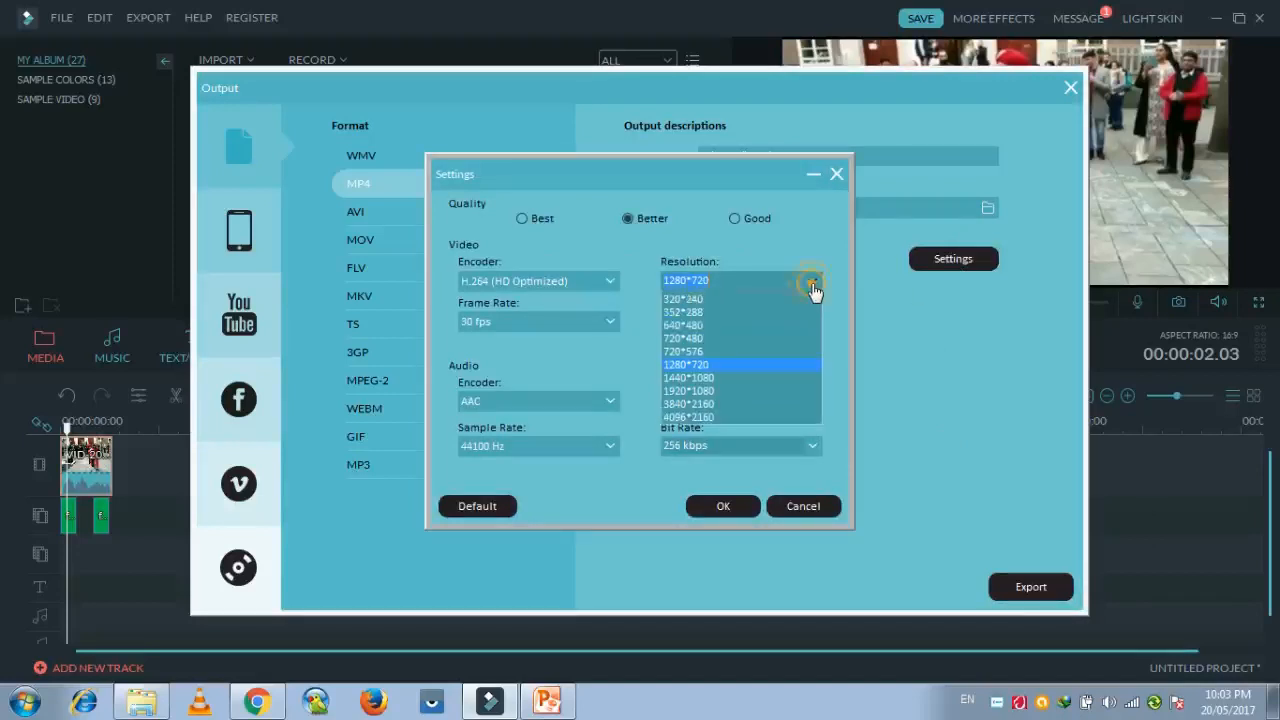
click(746, 339)
click(724, 507)
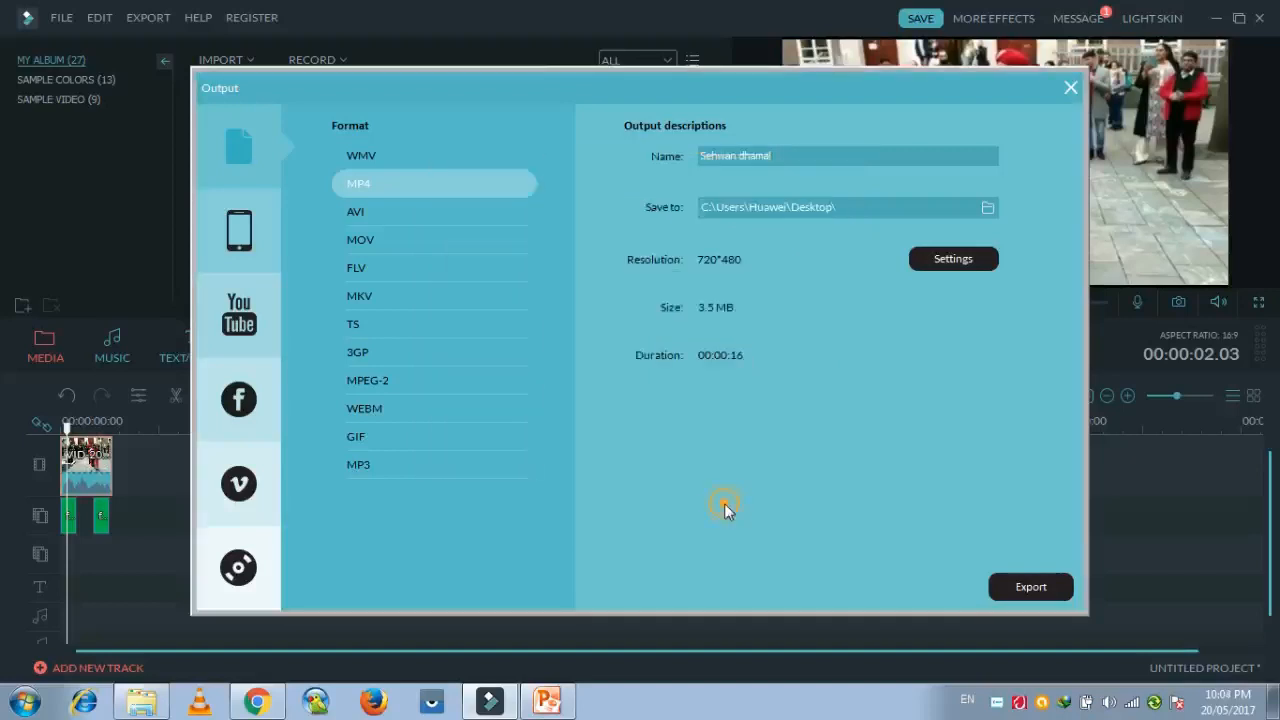
click(1031, 588)
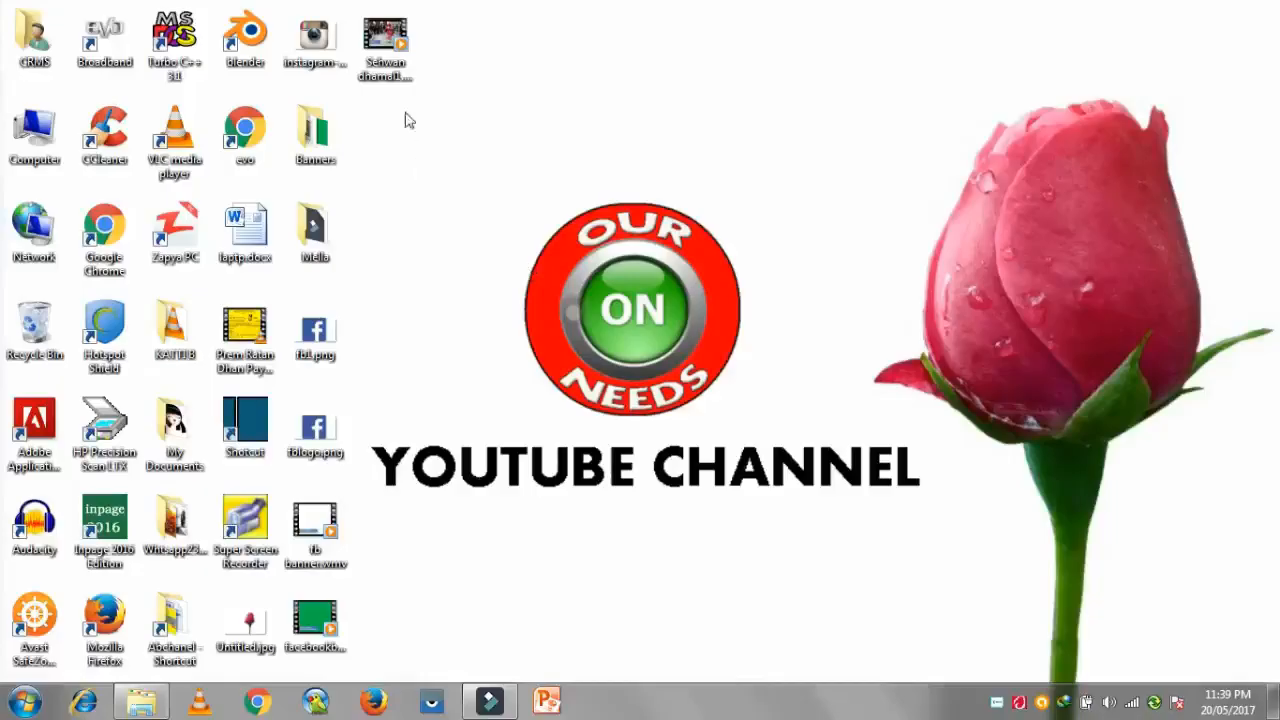
Play the exported Sehwan dhamal video from the desktop in full screen and close the player.
double_click(386, 45)
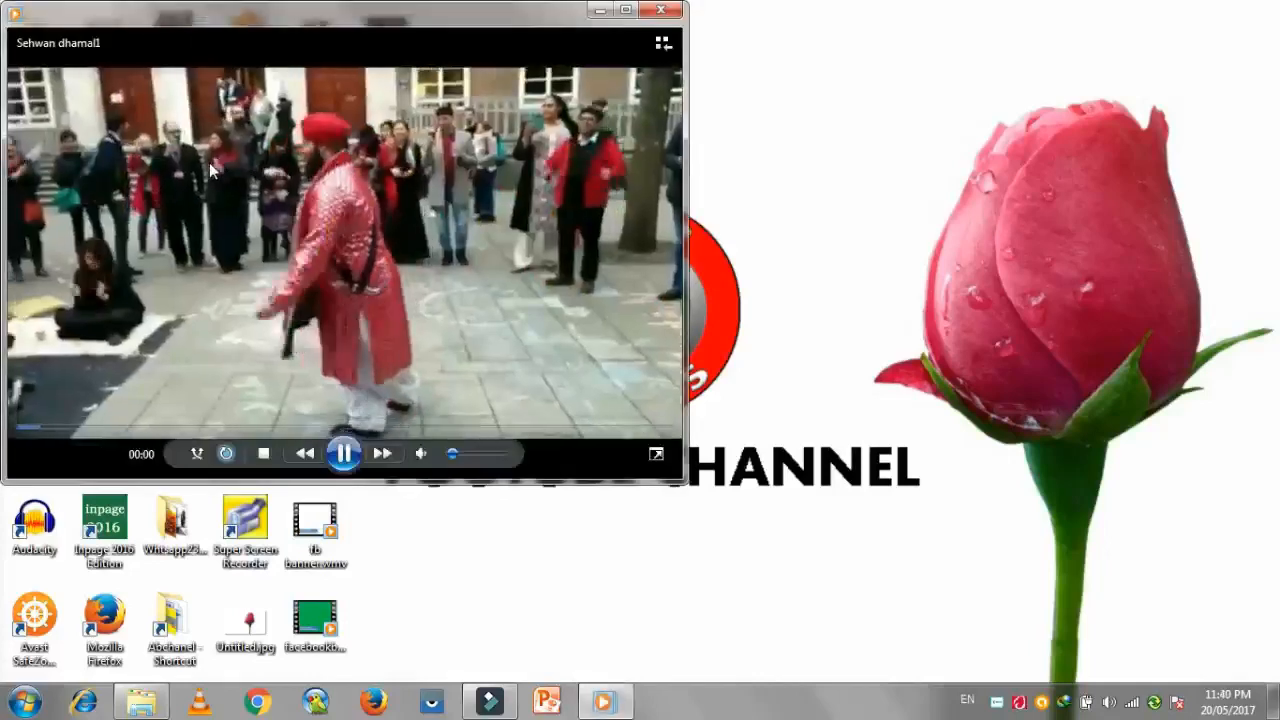
double_click(209, 170)
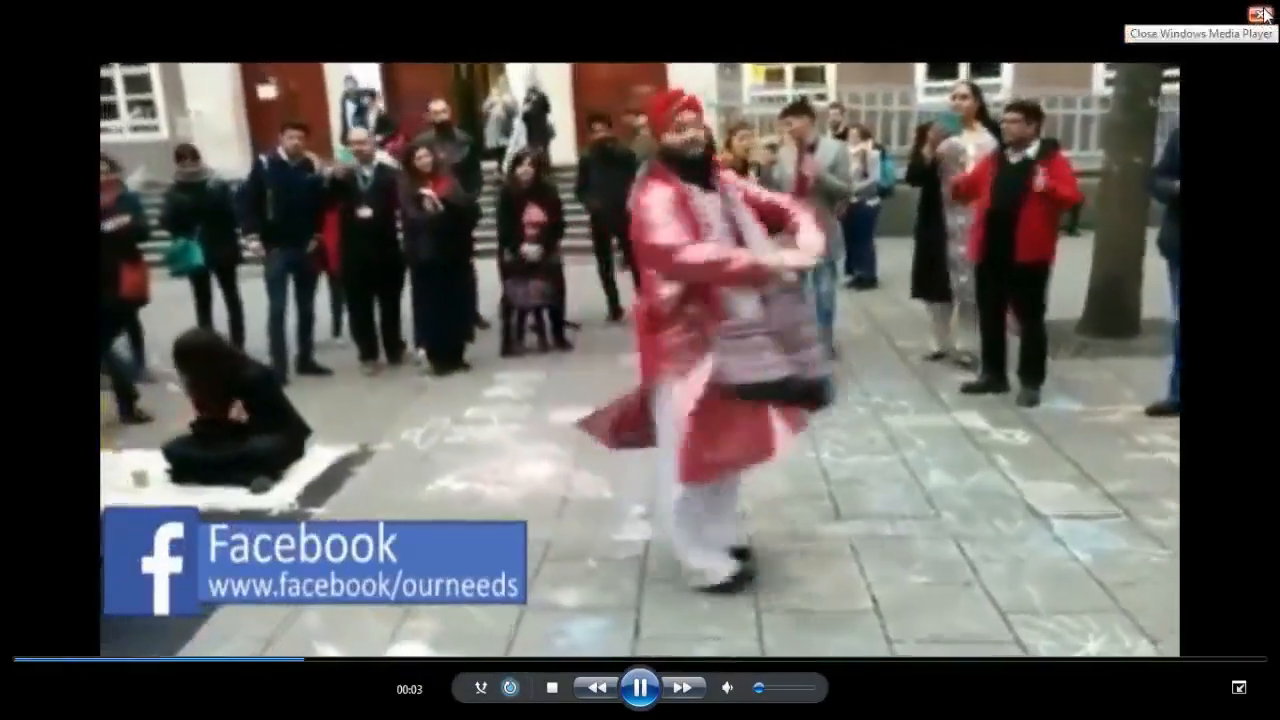
click(1263, 14)
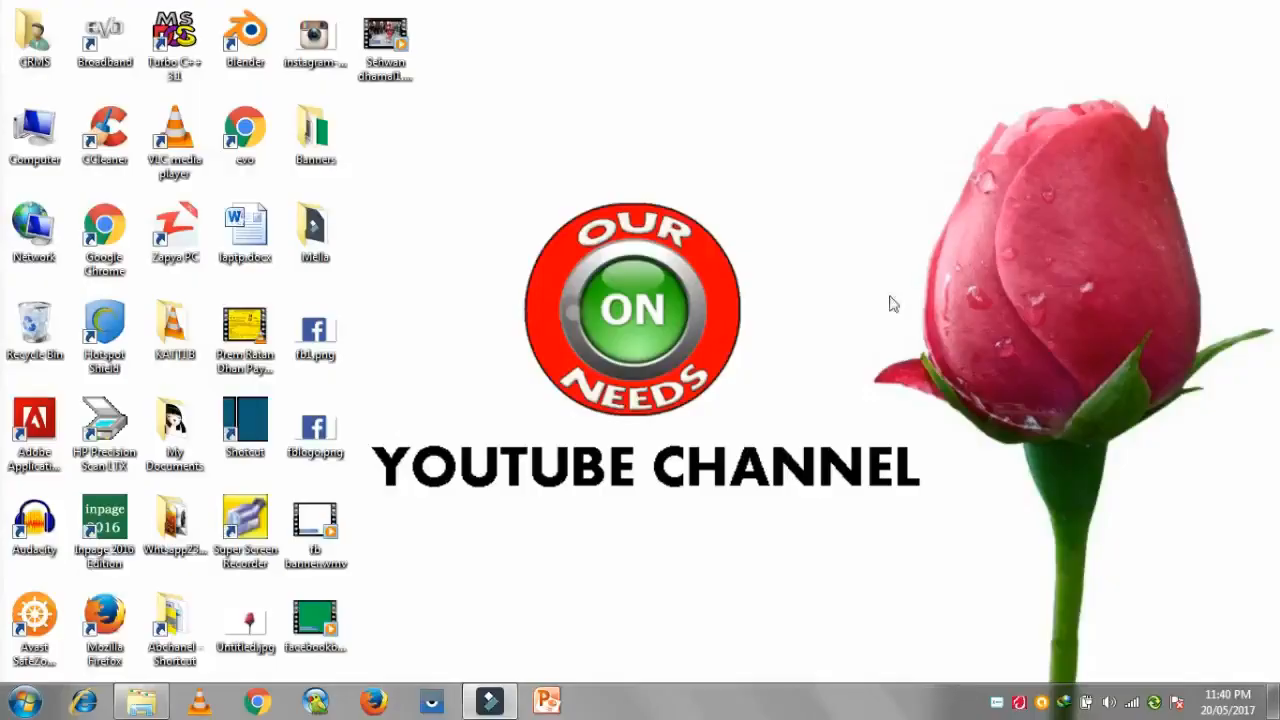